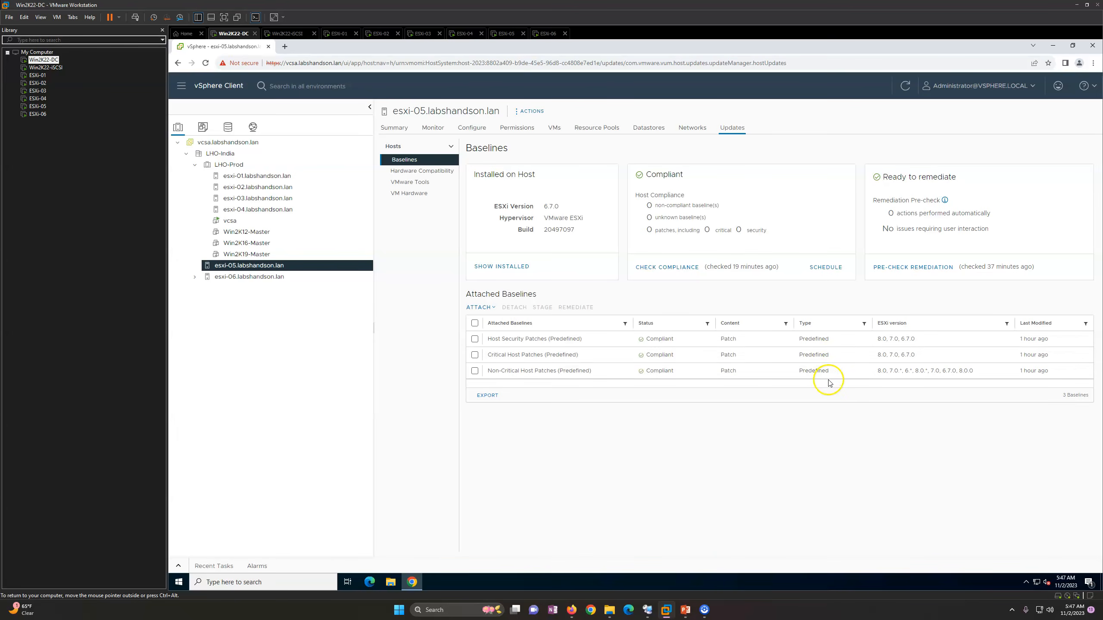
Switch the Win2K22-DC virtual machine to Unity mode and bring up its vSphere Client browser window with the esxi-05 host's updates.
left_click(250, 278)
left_click(270, 266)
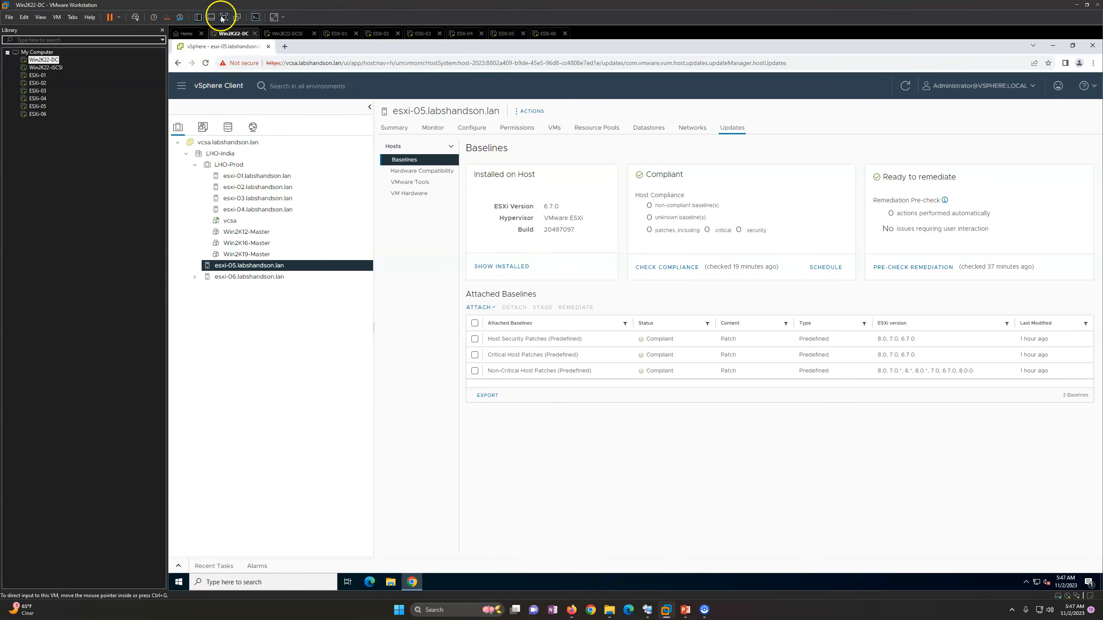
left_click(237, 18)
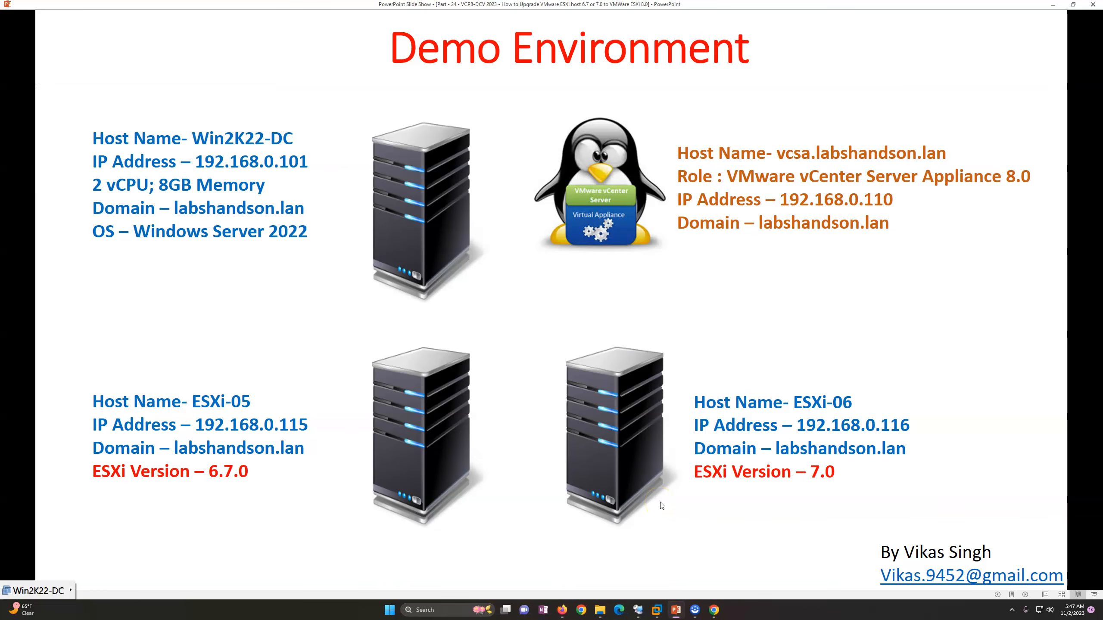
left_click(713, 610)
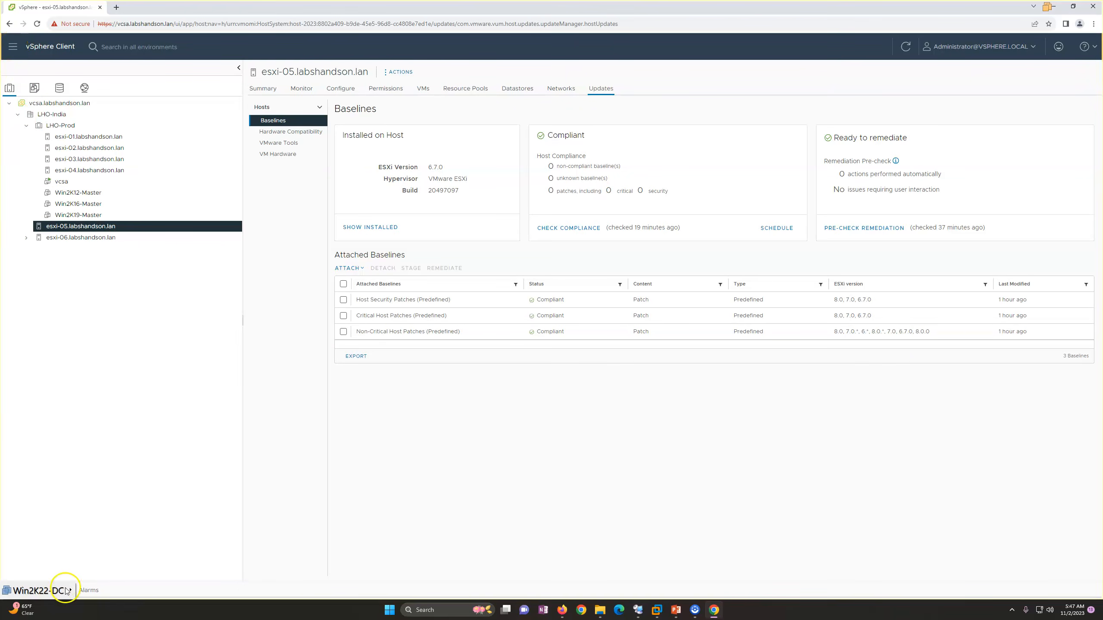
left_click(38, 24)
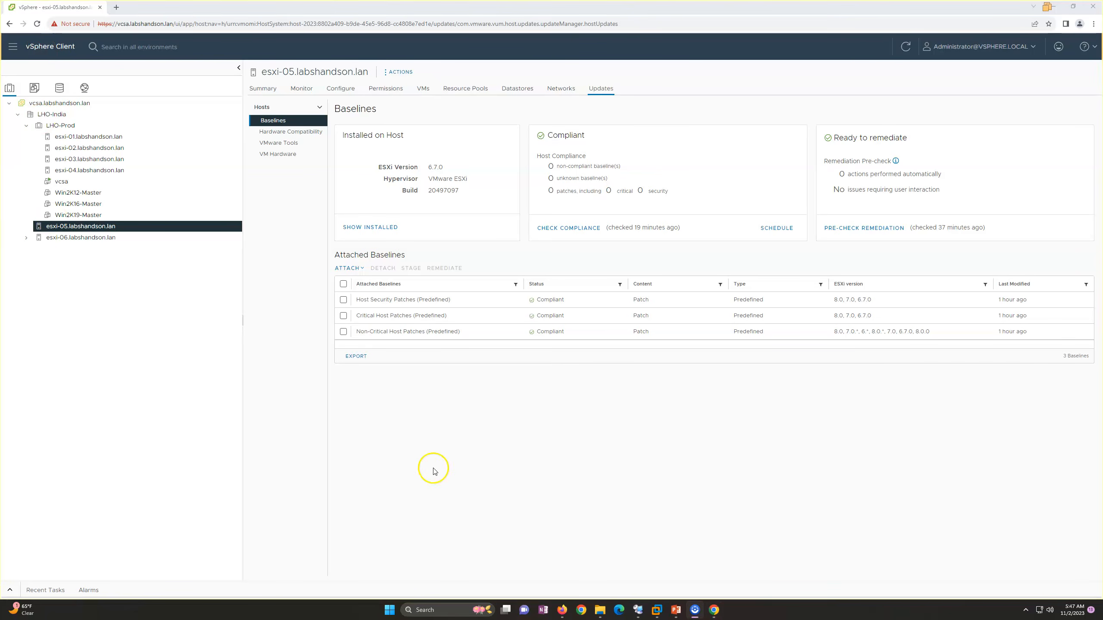
Open Lifecycle Manager and examine the image depot's ESXi versions, vendor addons and components, including the details of ESXi 8.0 U2 - 22380479.
left_click(13, 47)
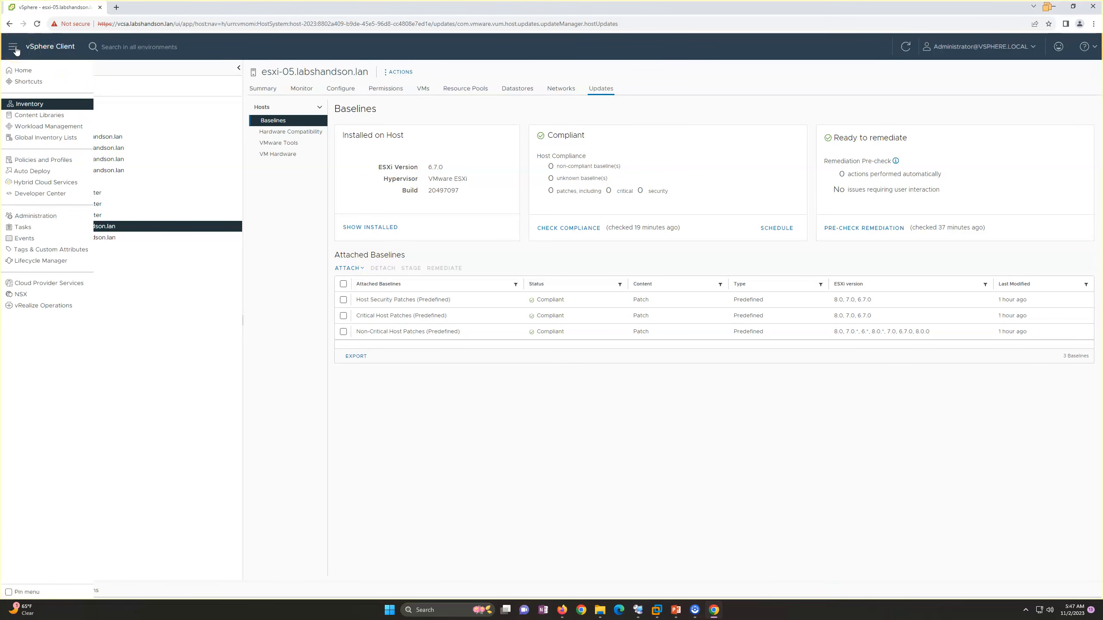
left_click(41, 260)
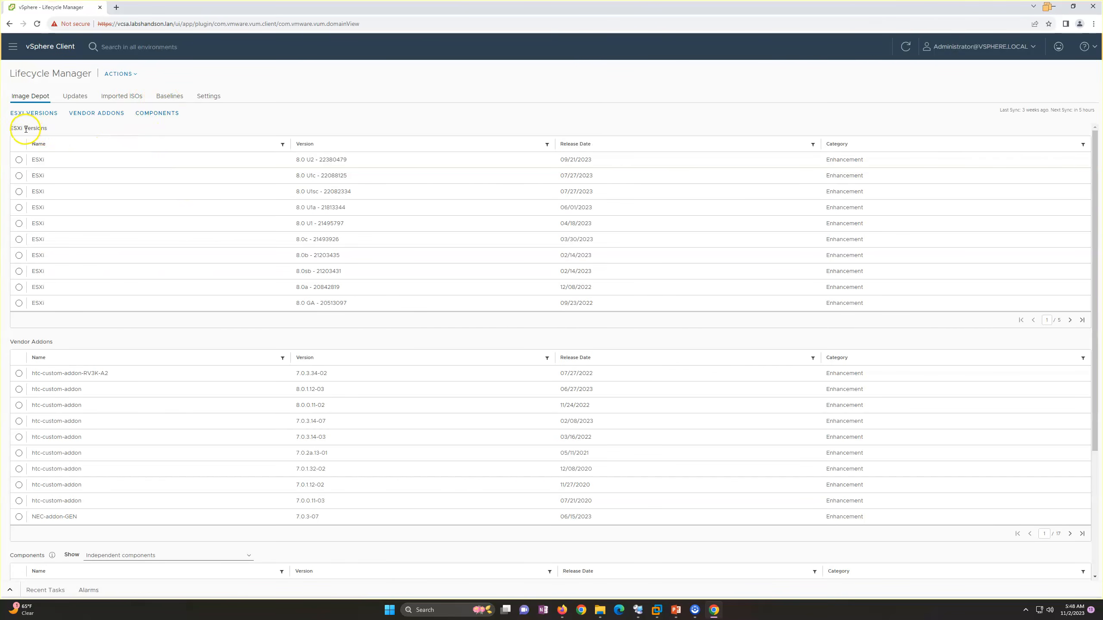
left_click_drag(15, 128, 89, 135)
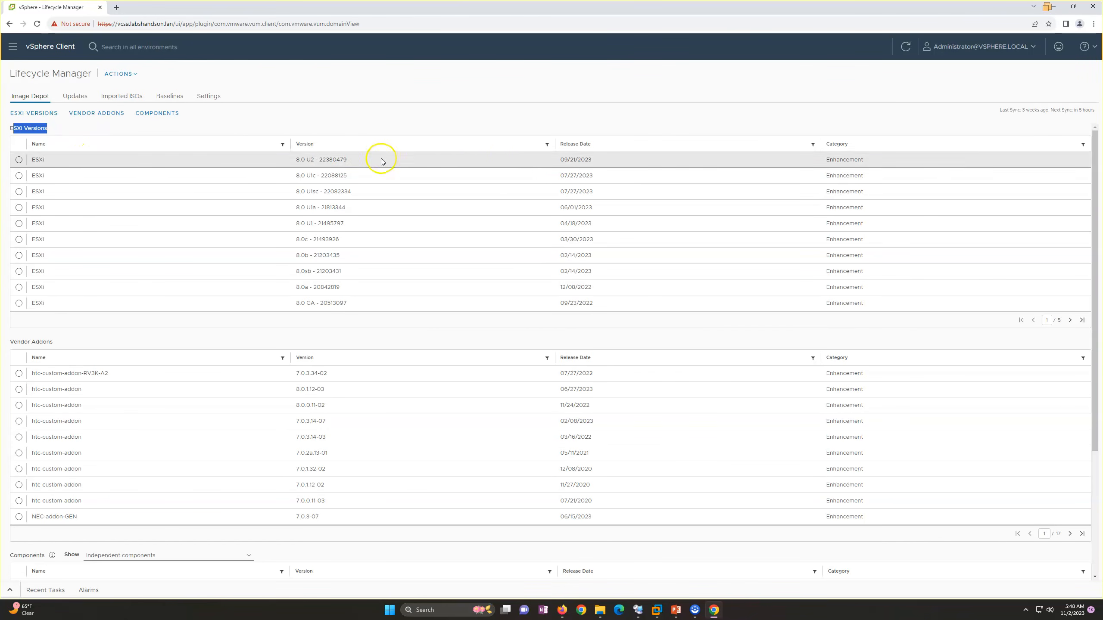
left_click(552, 160)
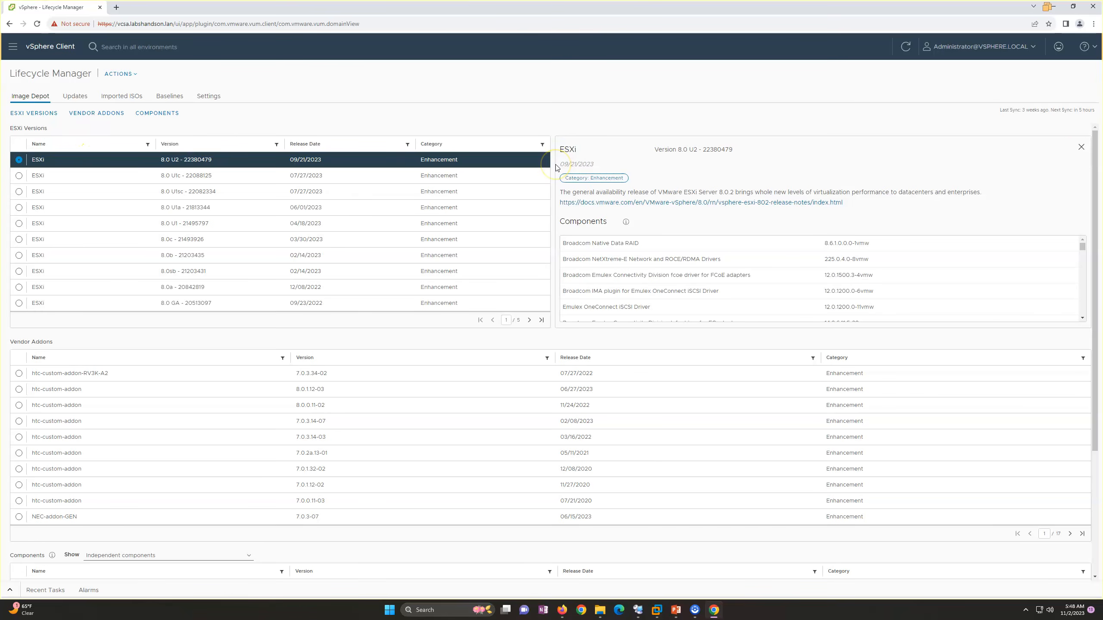
left_click(1081, 147)
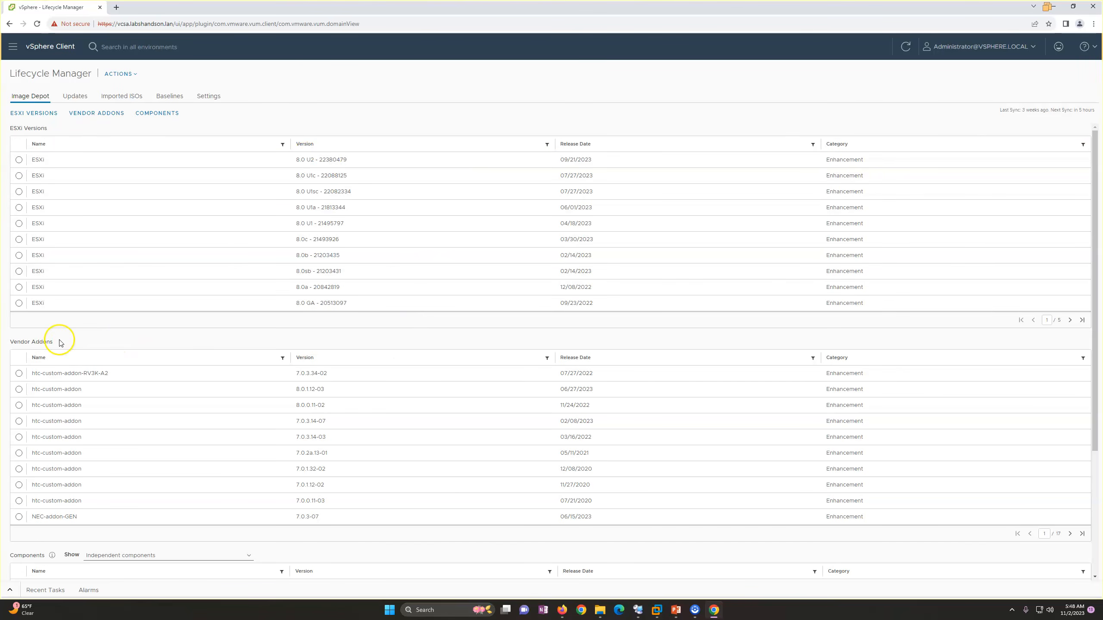
scroll(458, 421, "down", 4)
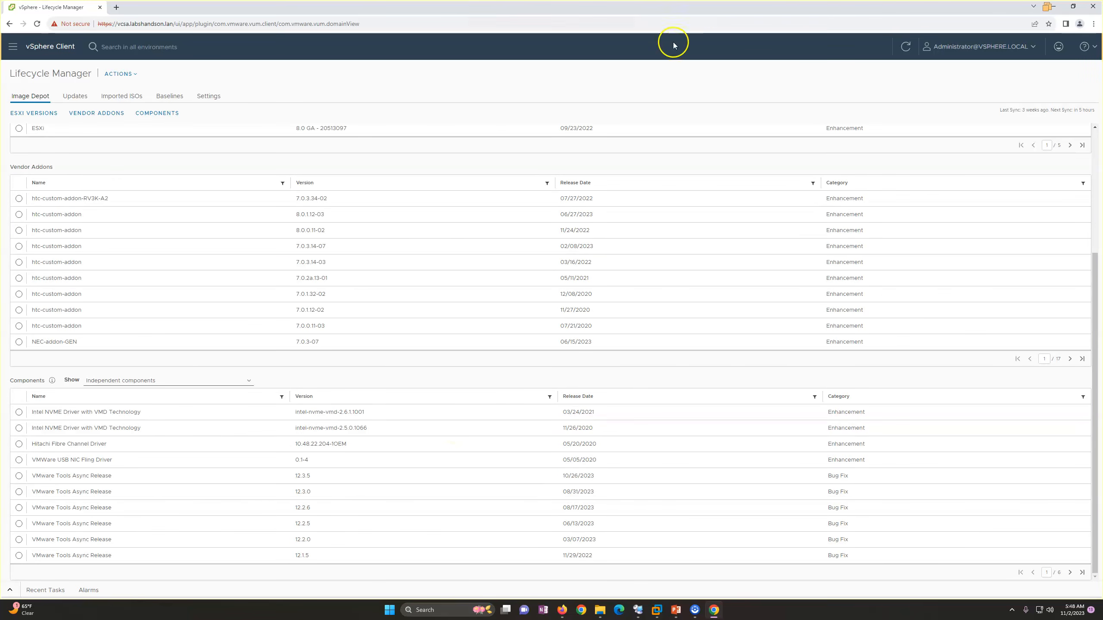
scroll(187, 147, "up", 4)
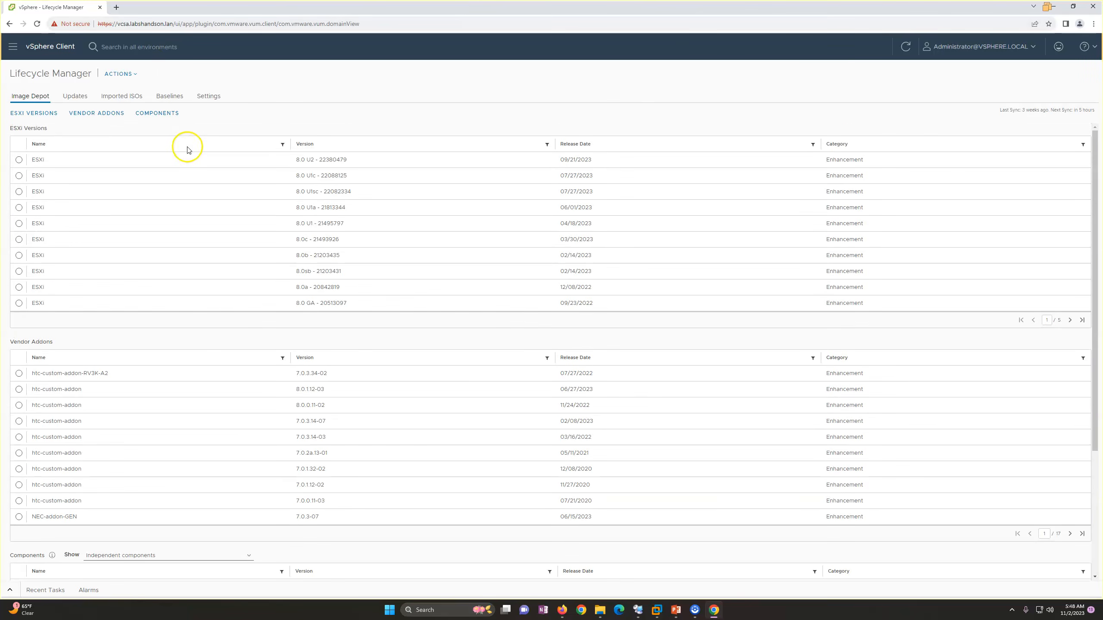
Look through Lifecycle Manager's imported ISOs, its baselines with the options for new ones, and its updates.
left_click(120, 96)
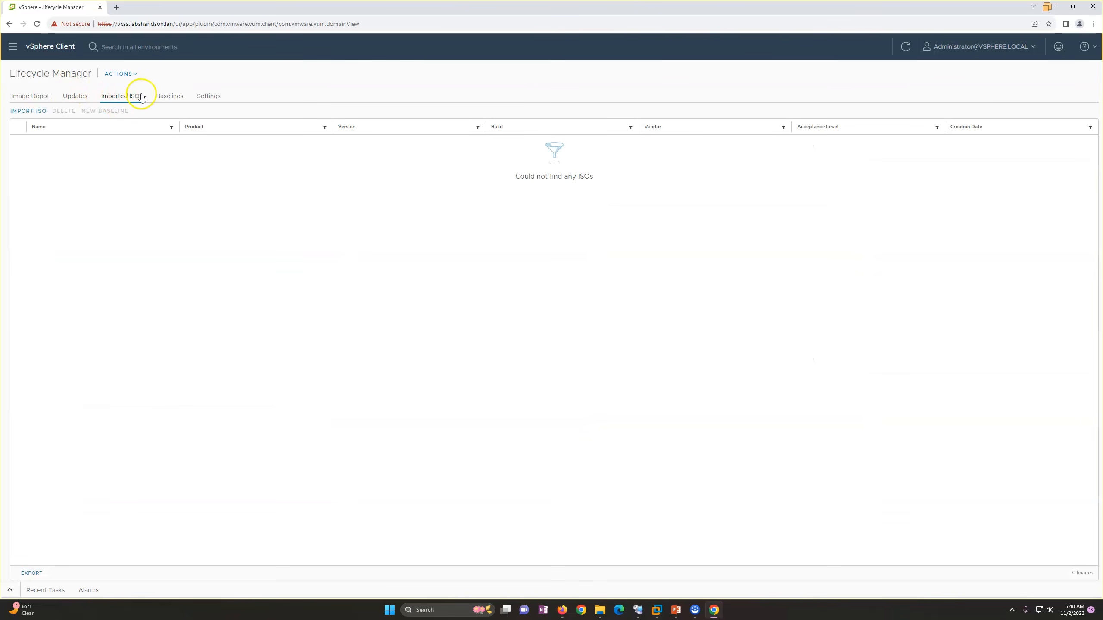
left_click(166, 96)
left_click(20, 113)
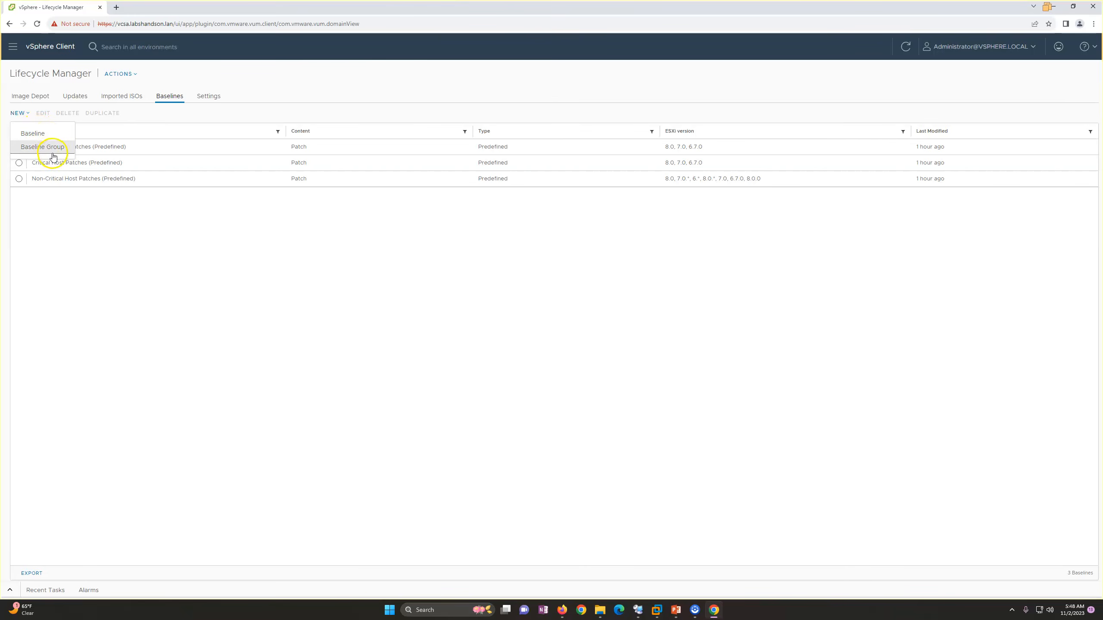
left_click(123, 291)
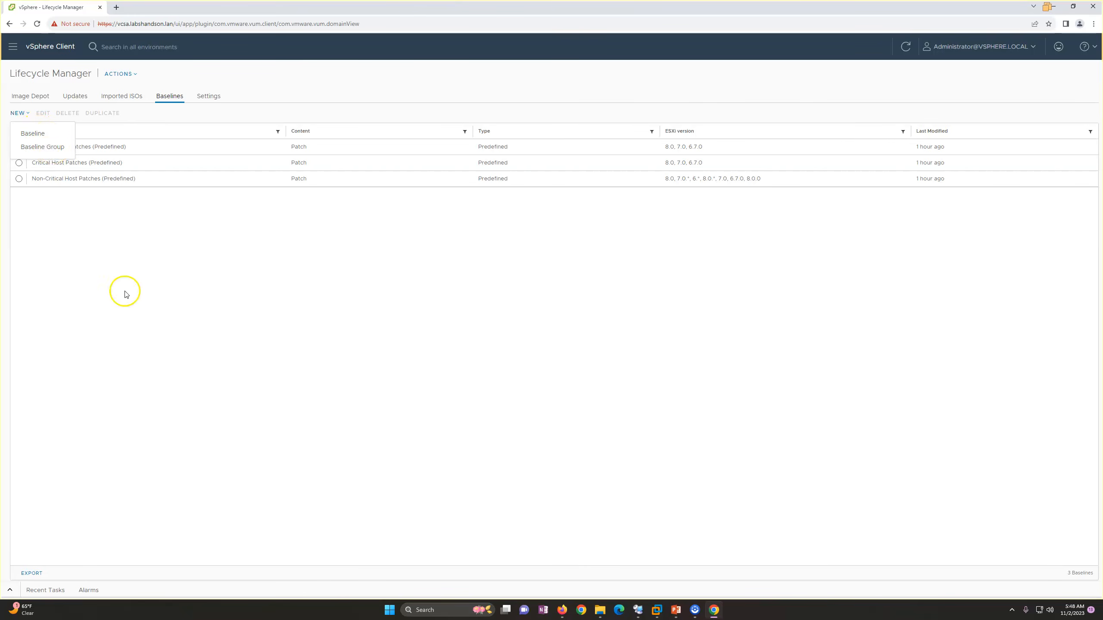
left_click(86, 99)
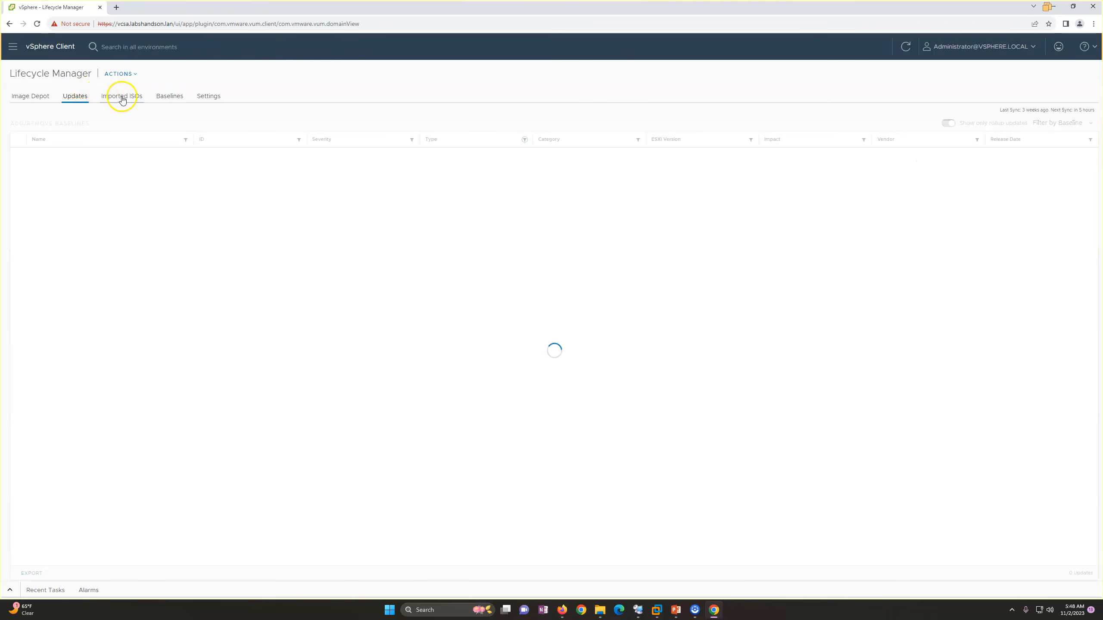
Import the ISO file VMware-VMvisor-Installer-8.0-20513097.x86_64 from the Downloads folder into Lifecycle Manager.
left_click(124, 99)
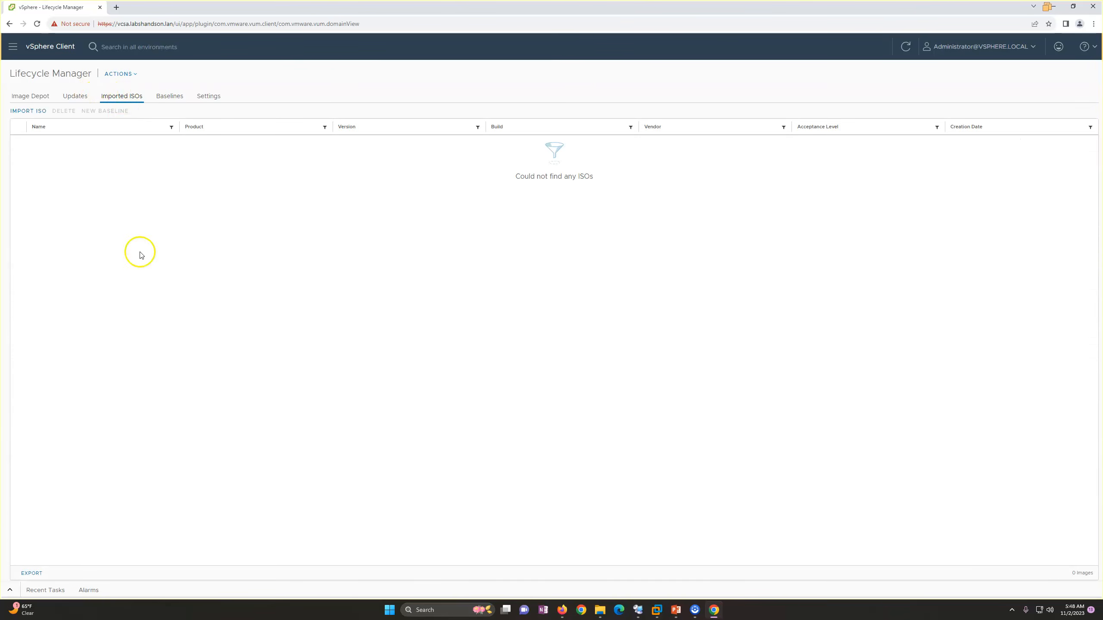
left_click(34, 114)
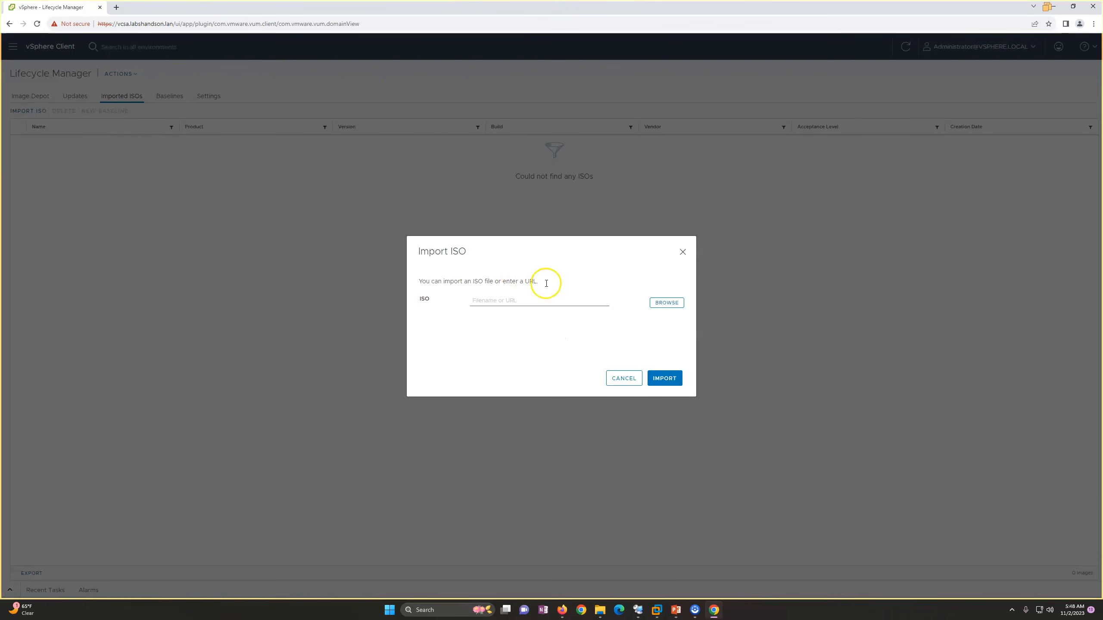
left_click(666, 303)
left_click(121, 75)
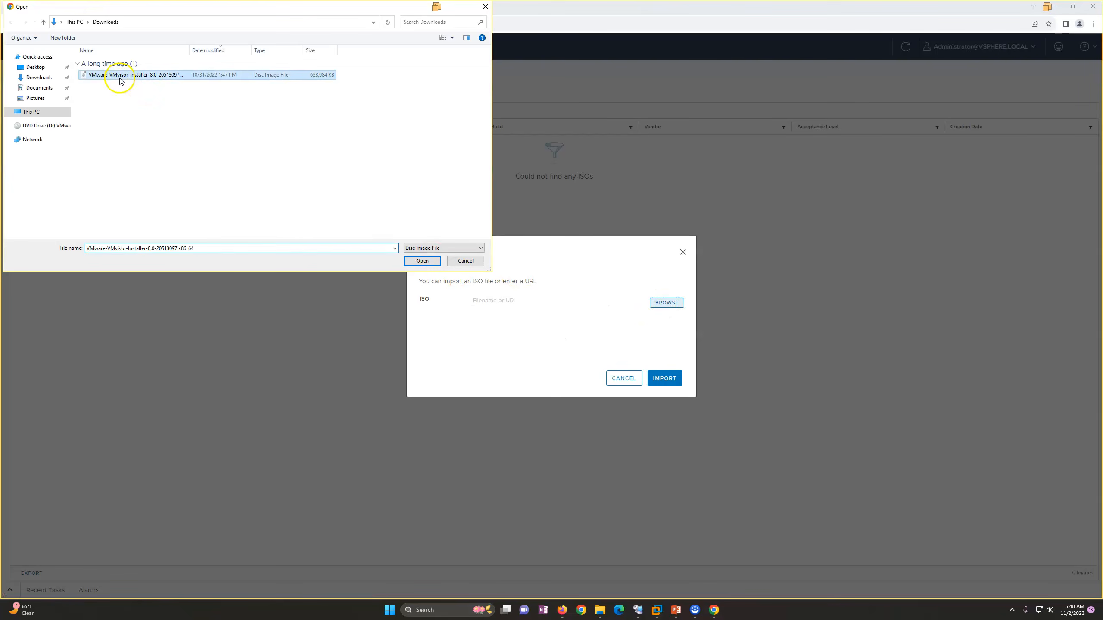
left_click(39, 77)
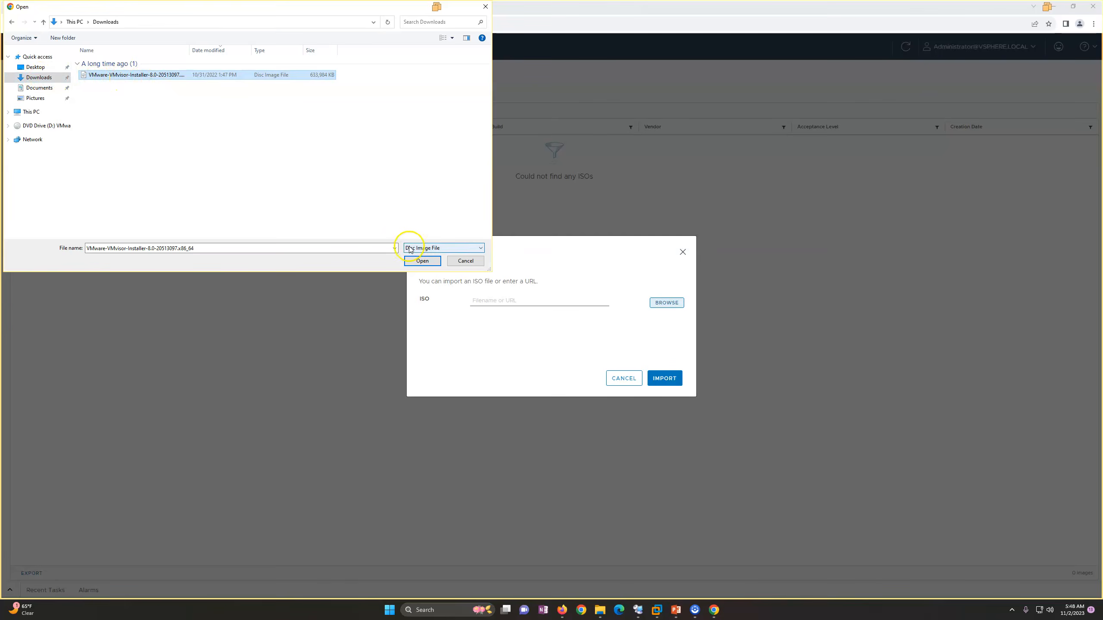
left_click(422, 261)
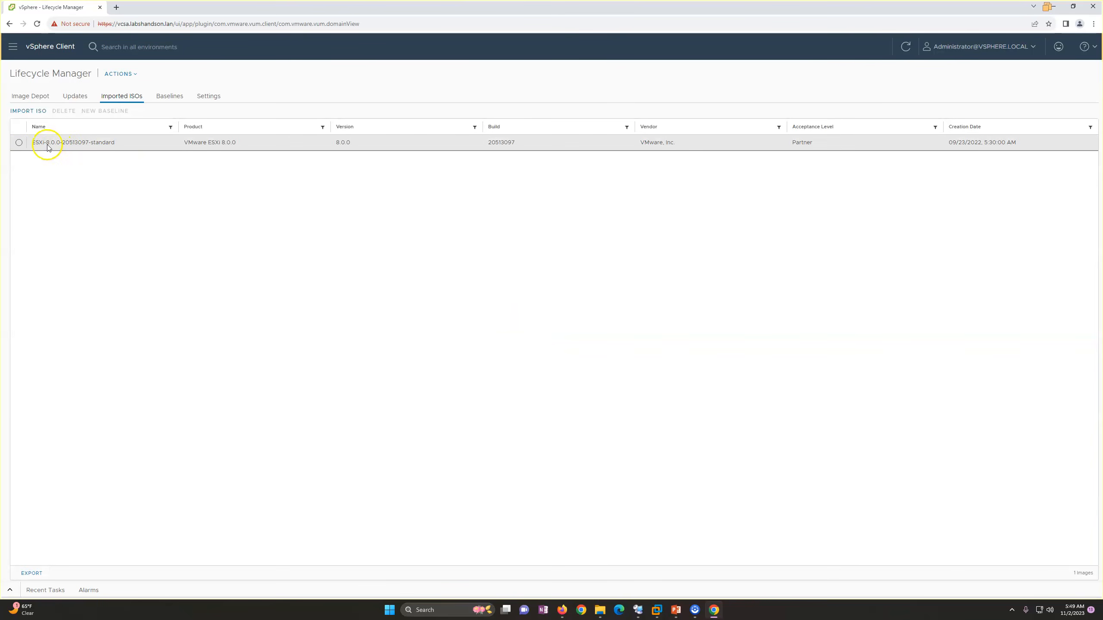
Examine the packages contained in the imported ESXi-8.0.0-20513097-standard image.
left_click(19, 142)
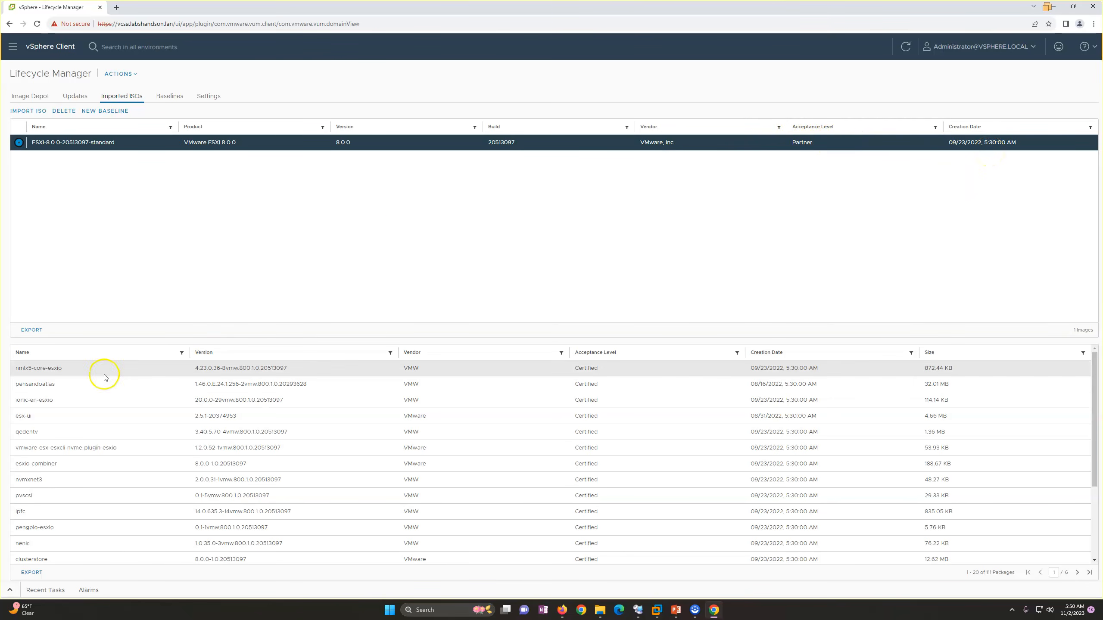
scroll(393, 427, "down", 3)
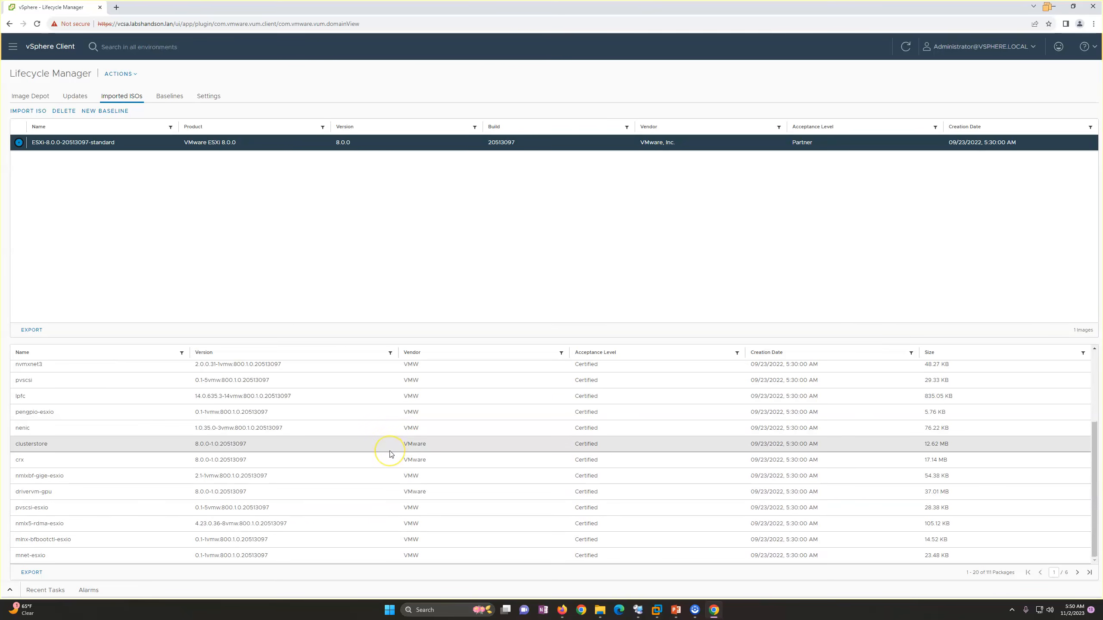
scroll(389, 454, "up", 3)
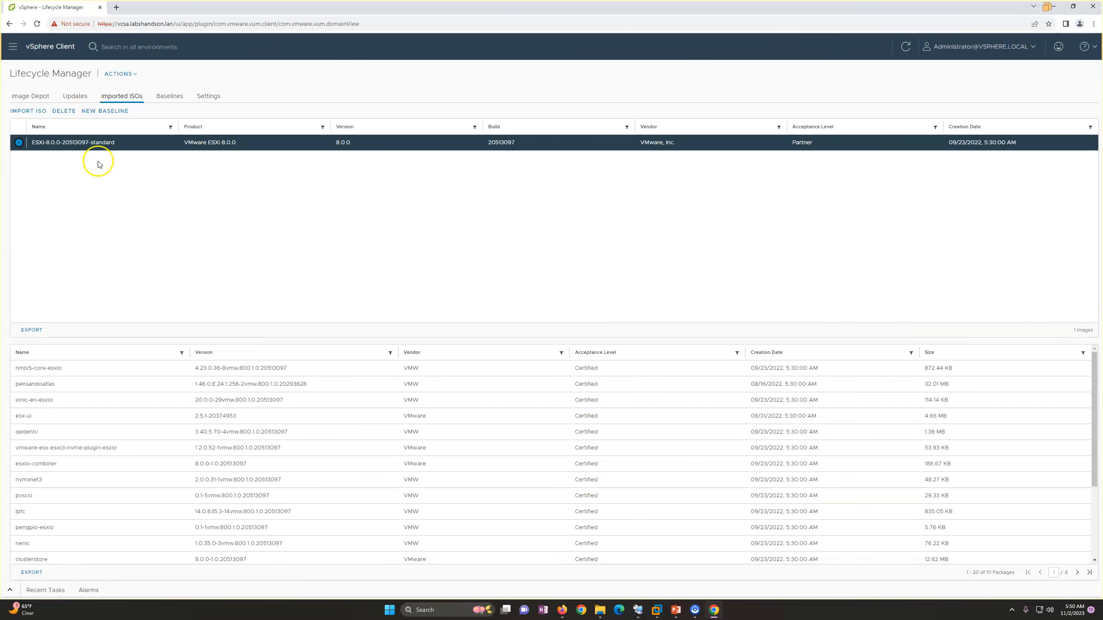
scroll(337, 427, "down", 3)
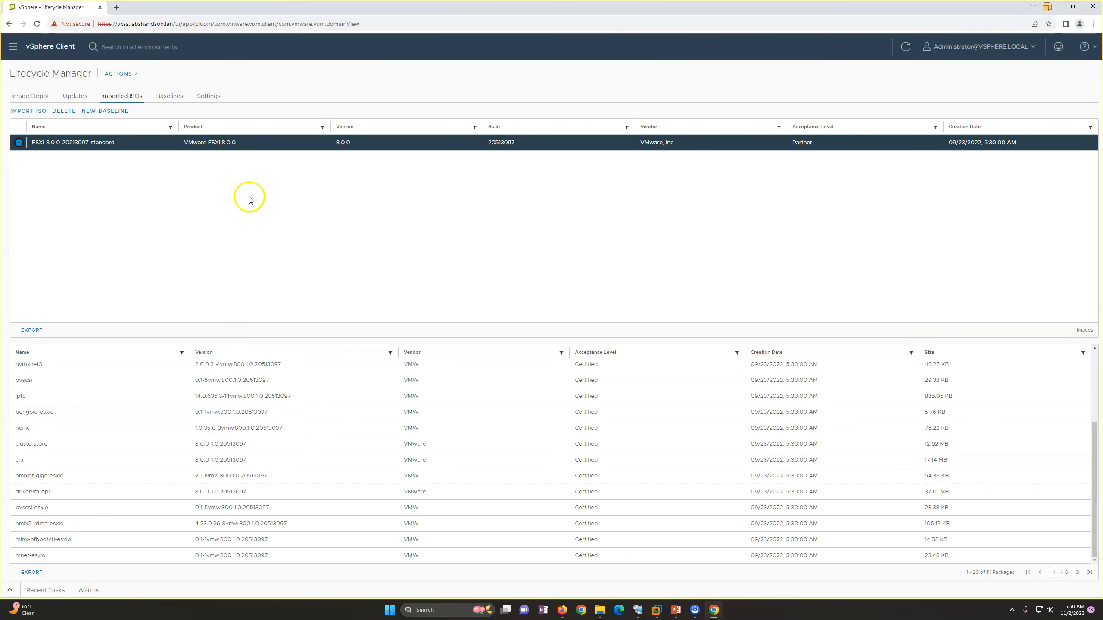
Create an Upgrade baseline named ESXi8.0-Upgrade from the ESXi-8.0.0-20513097-standard ISO.
left_click(169, 95)
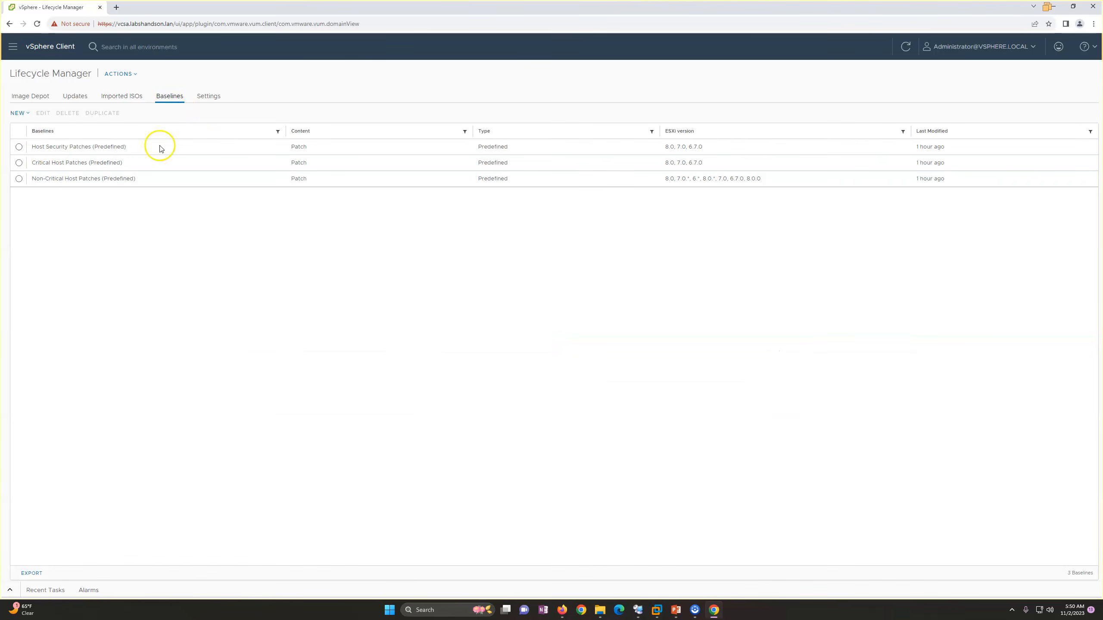
left_click(20, 113)
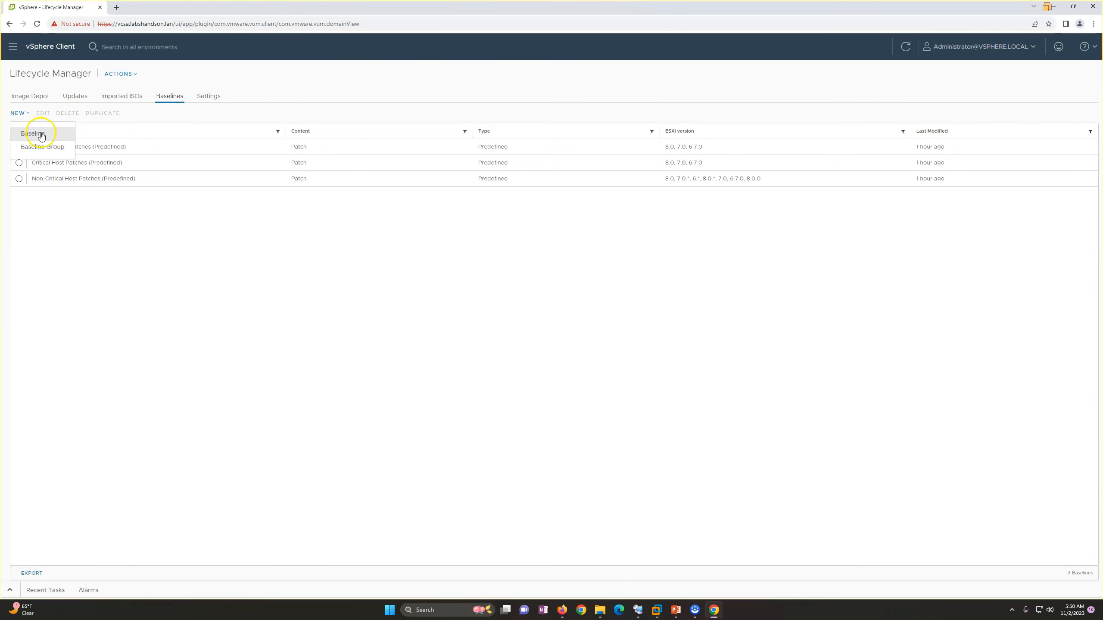
left_click(41, 136)
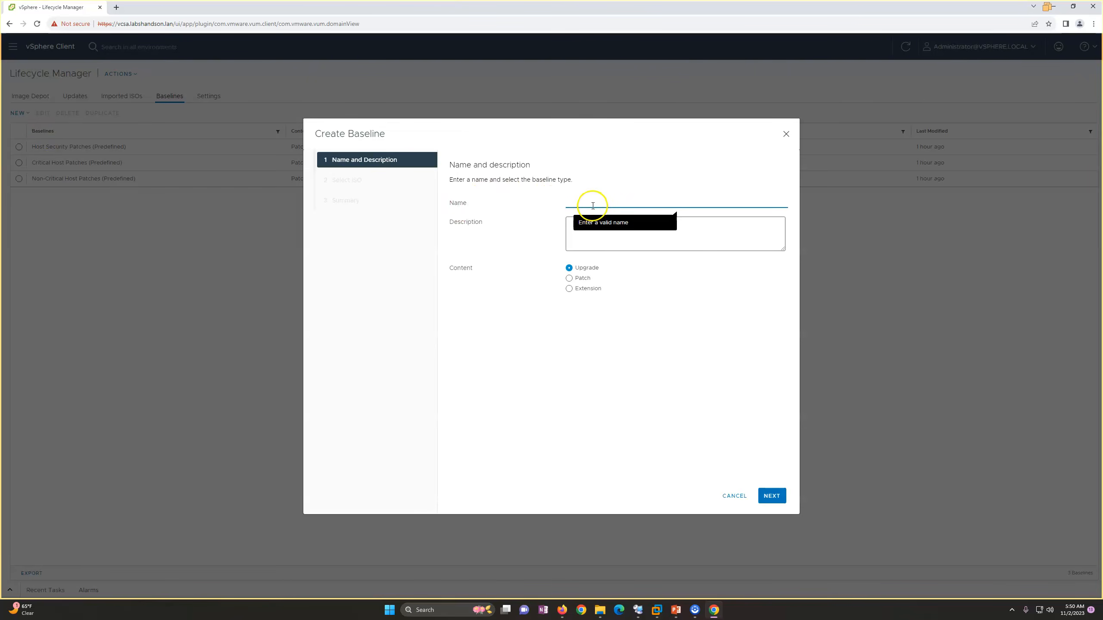
left_click(578, 203)
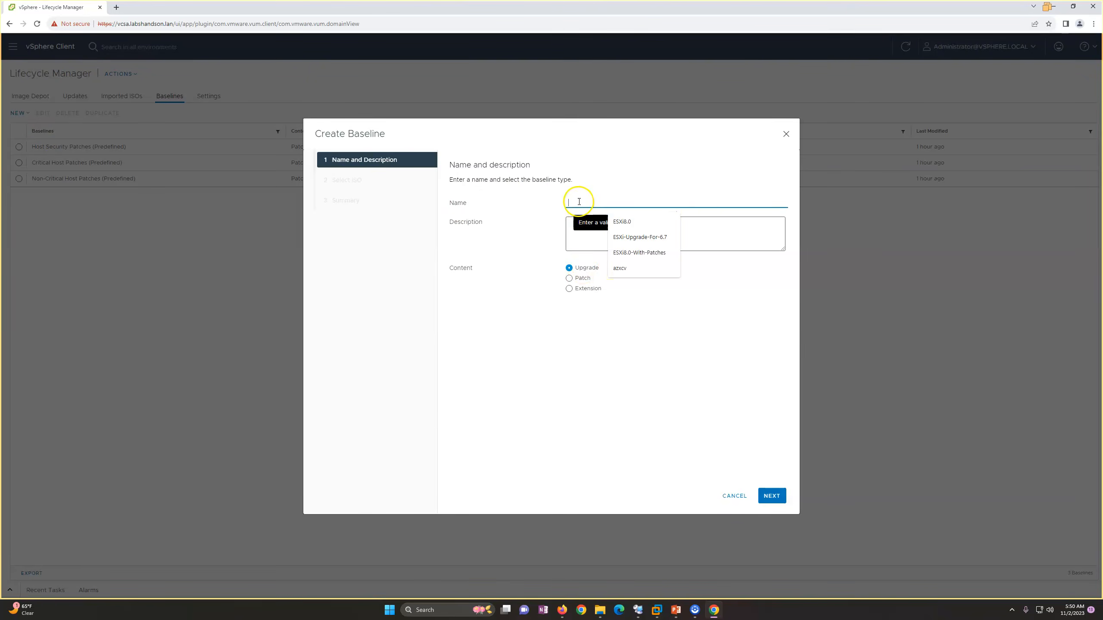
left_click(624, 226)
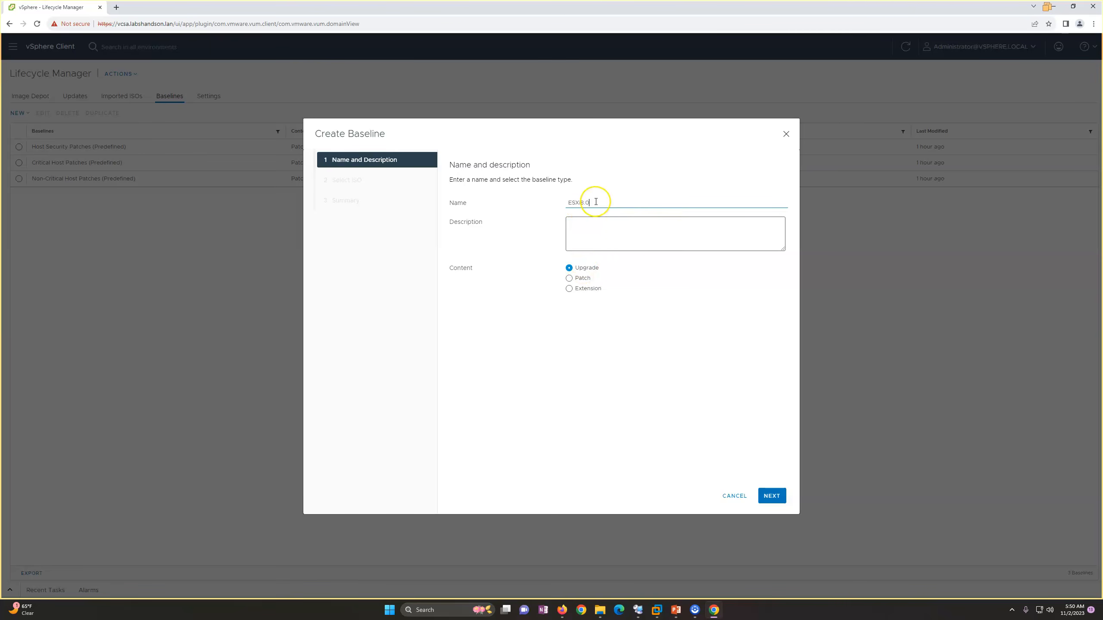
type("-Upgrade")
left_click(637, 389)
left_click(772, 497)
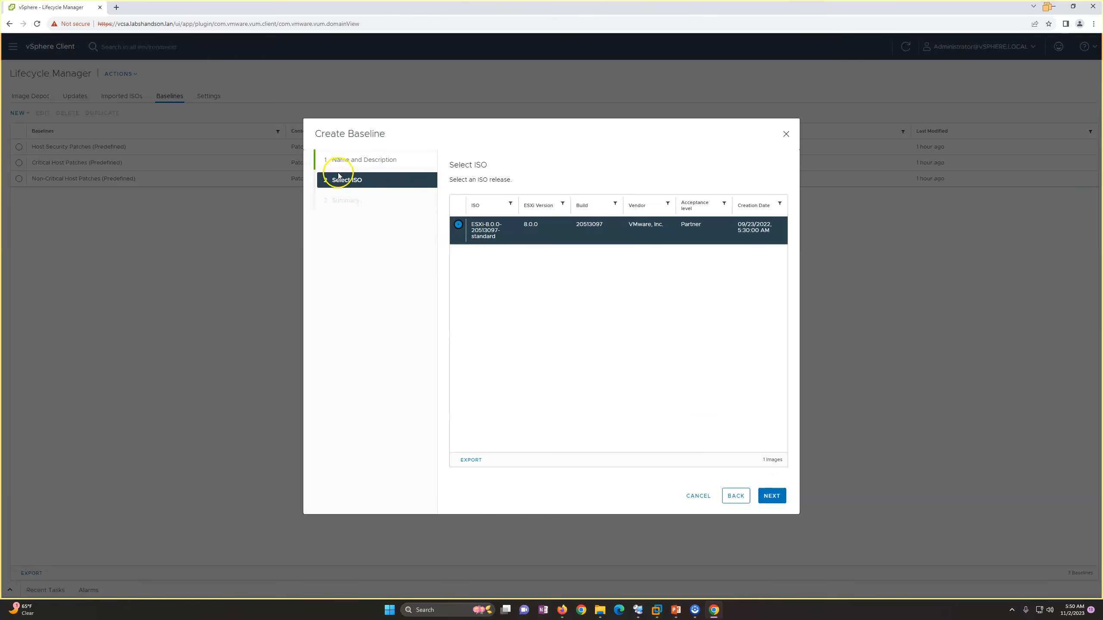
left_click(770, 497)
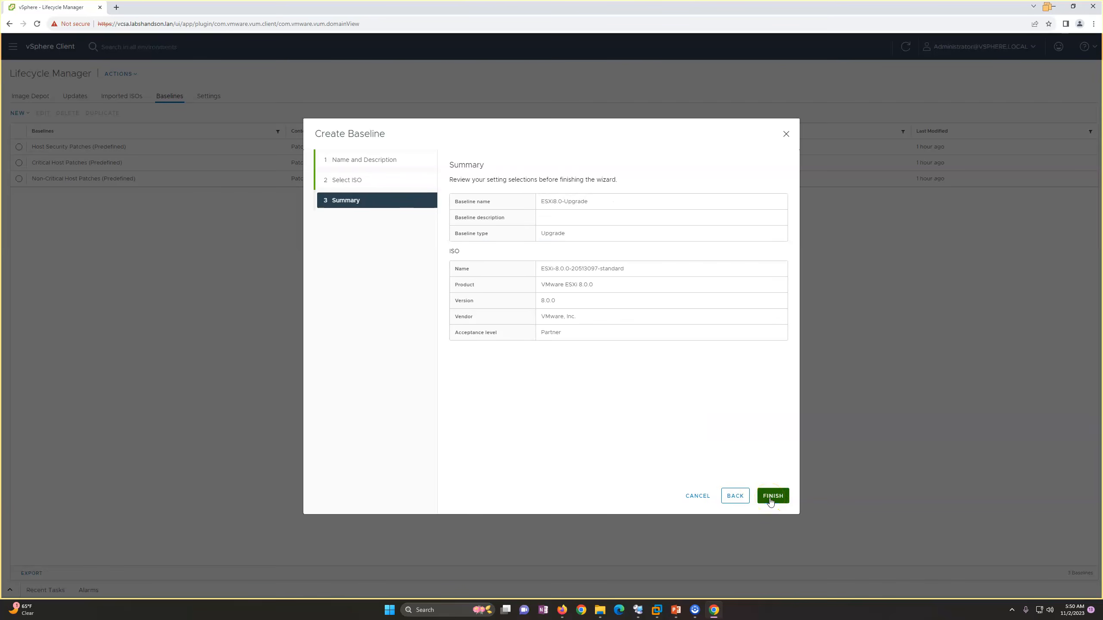
left_click(772, 496)
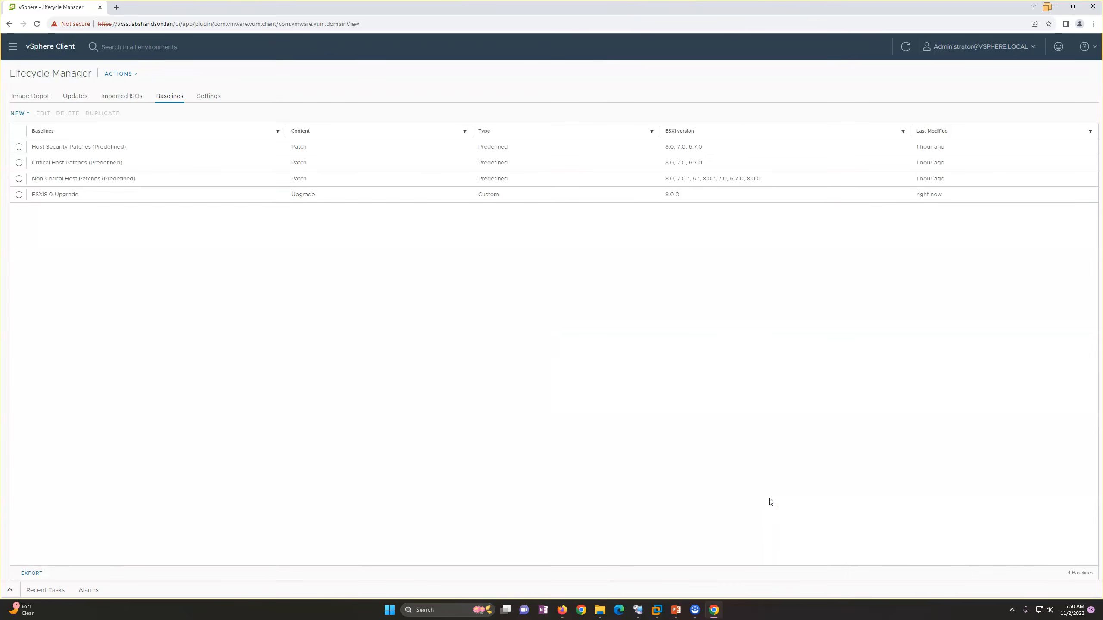
Start a new baseline group named ESXi8.0-Upgrade-With-Patches, leaving its description empty.
left_click(19, 195)
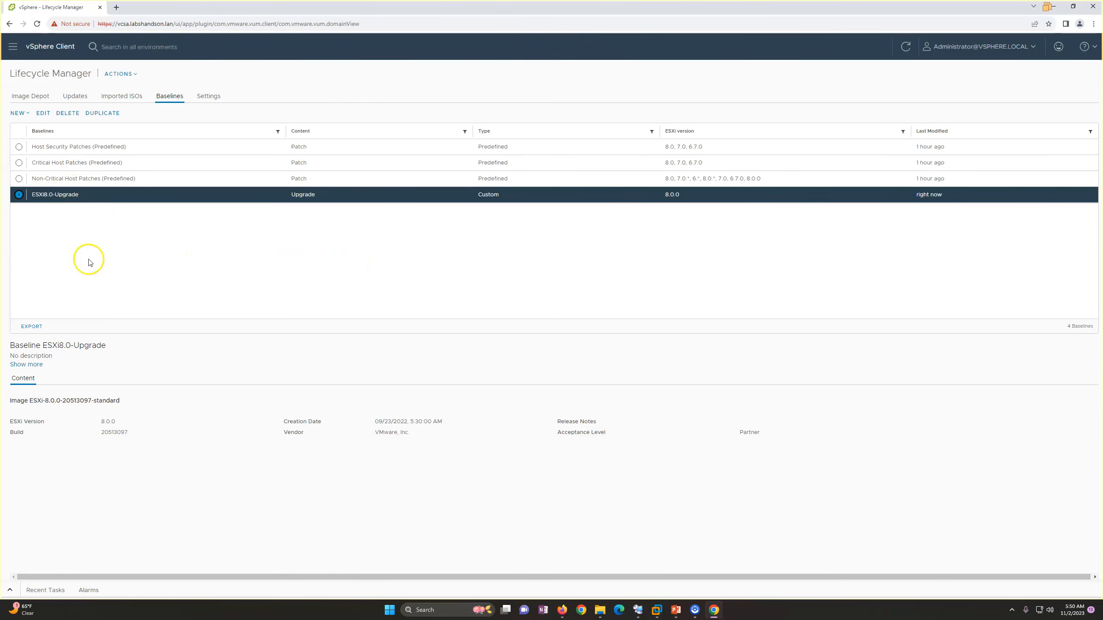
left_click(28, 113)
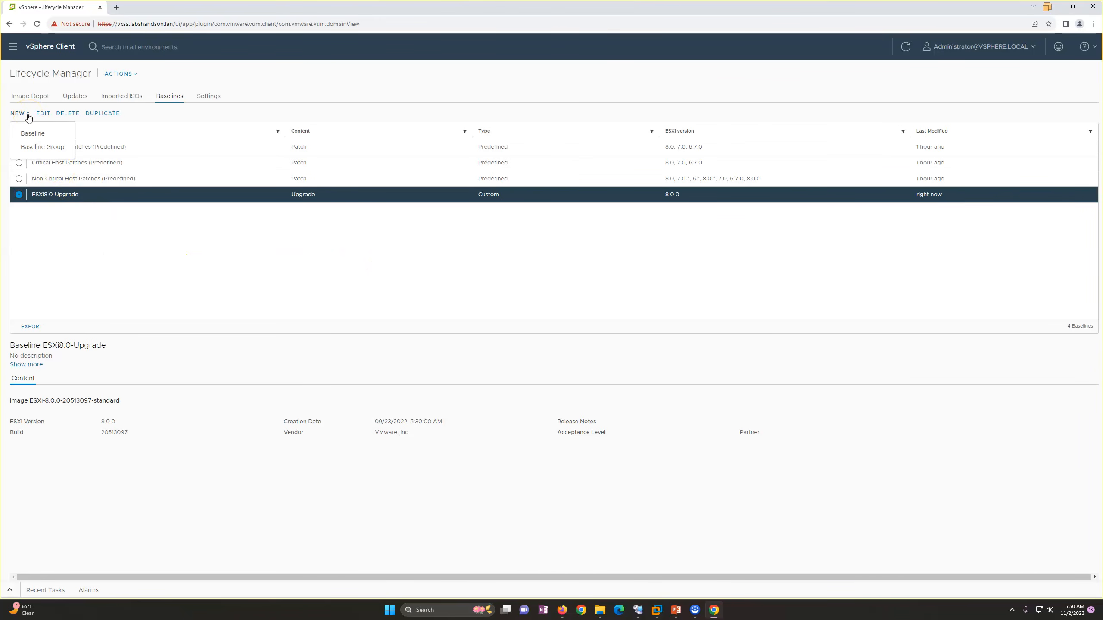
left_click(42, 151)
left_click(584, 201)
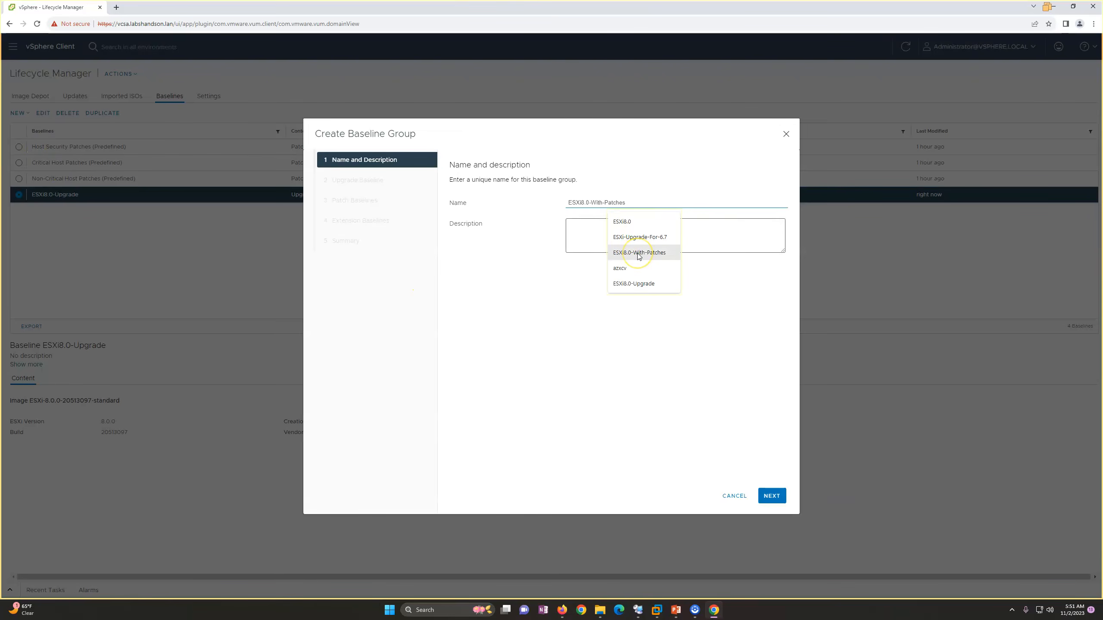
left_click(638, 254)
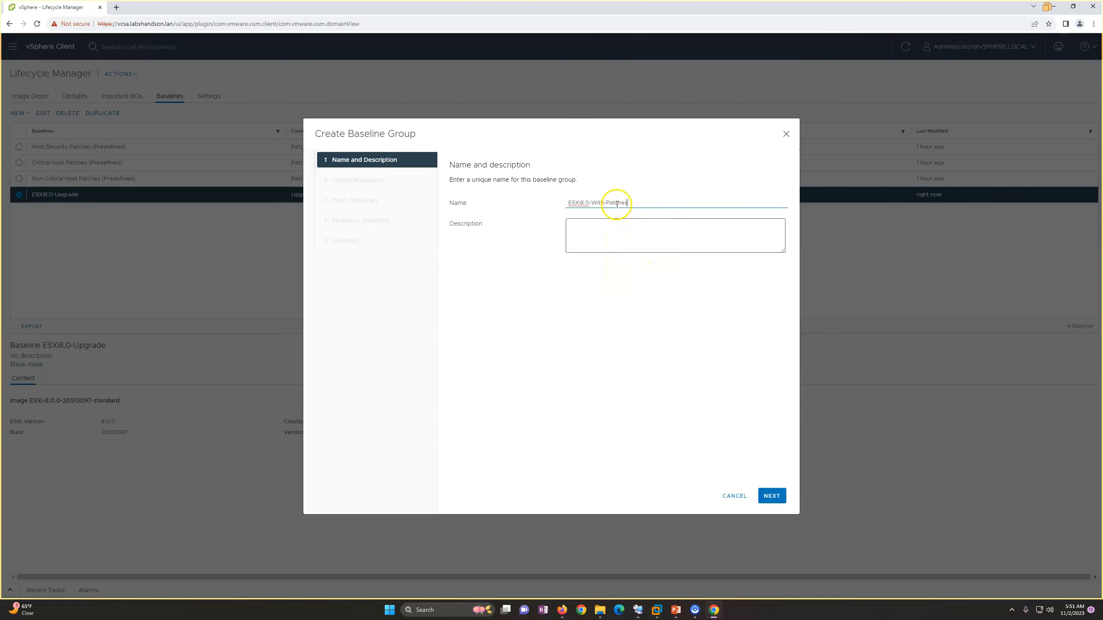
triple_click(595, 201)
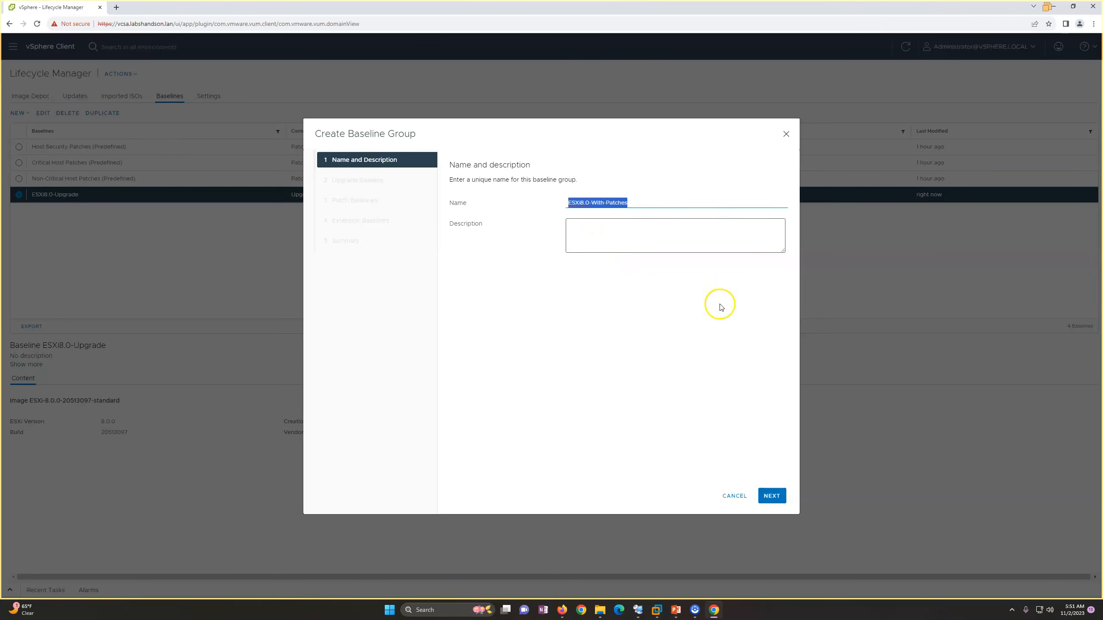
left_click(591, 202)
type("Upgrade")
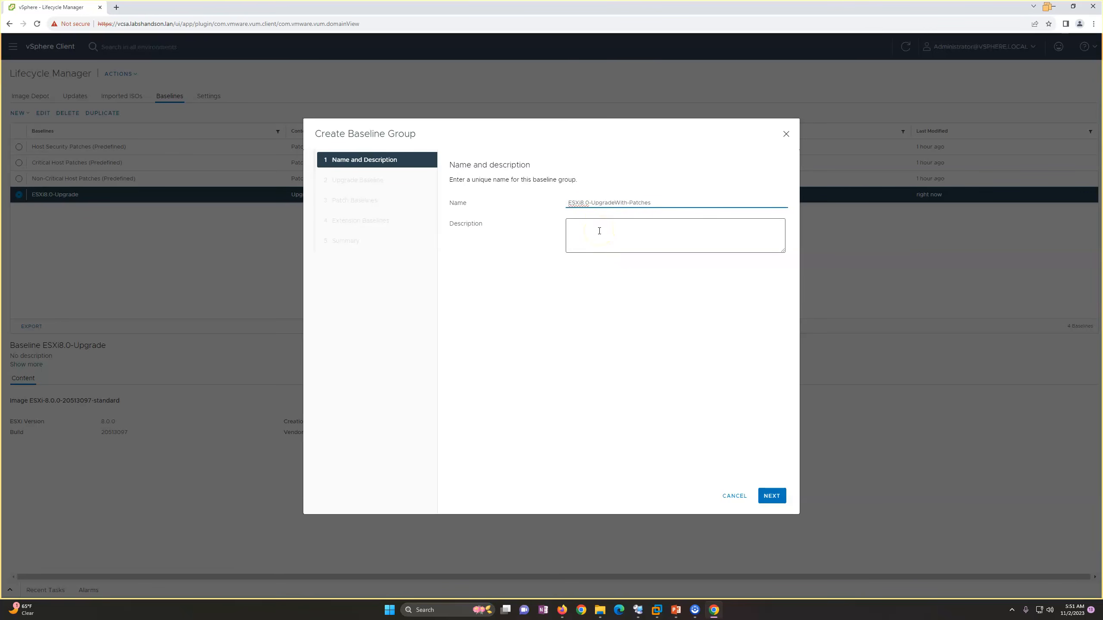
left_click(652, 224)
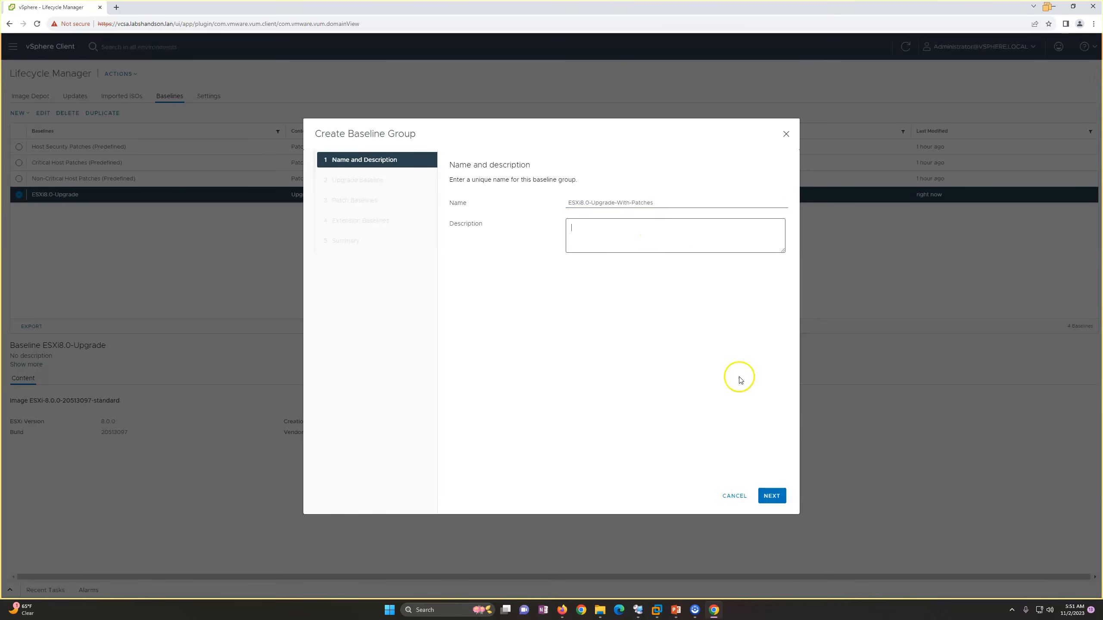
left_click(773, 497)
Include the ESXi8.0-Upgrade baseline and all three predefined patch baselines, without extension baselines, and finish creating the group.
left_click(458, 231)
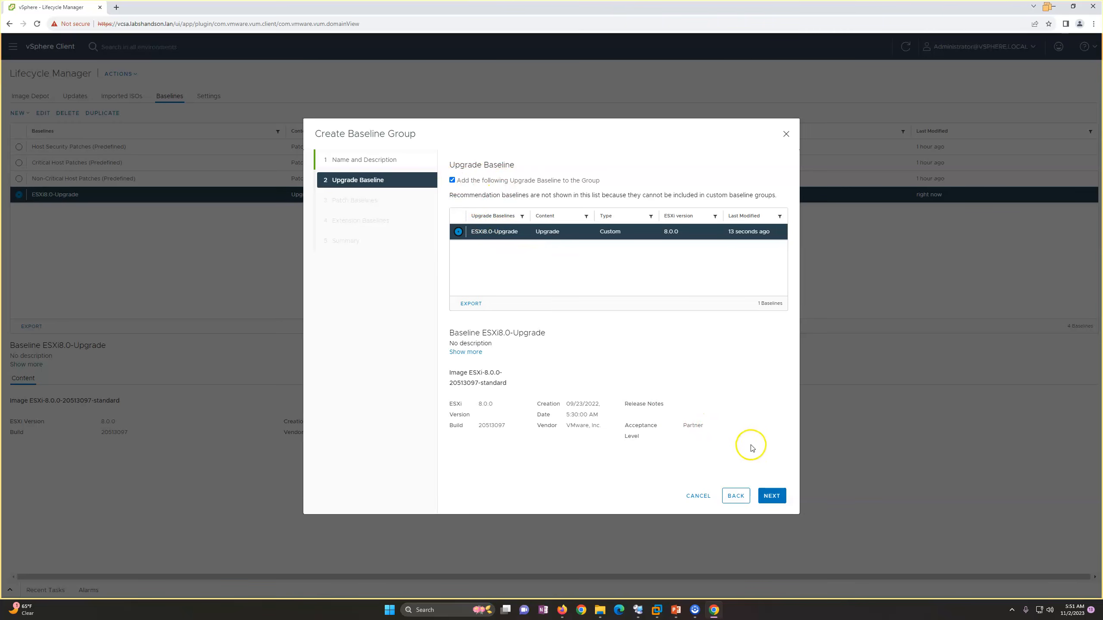
left_click(771, 496)
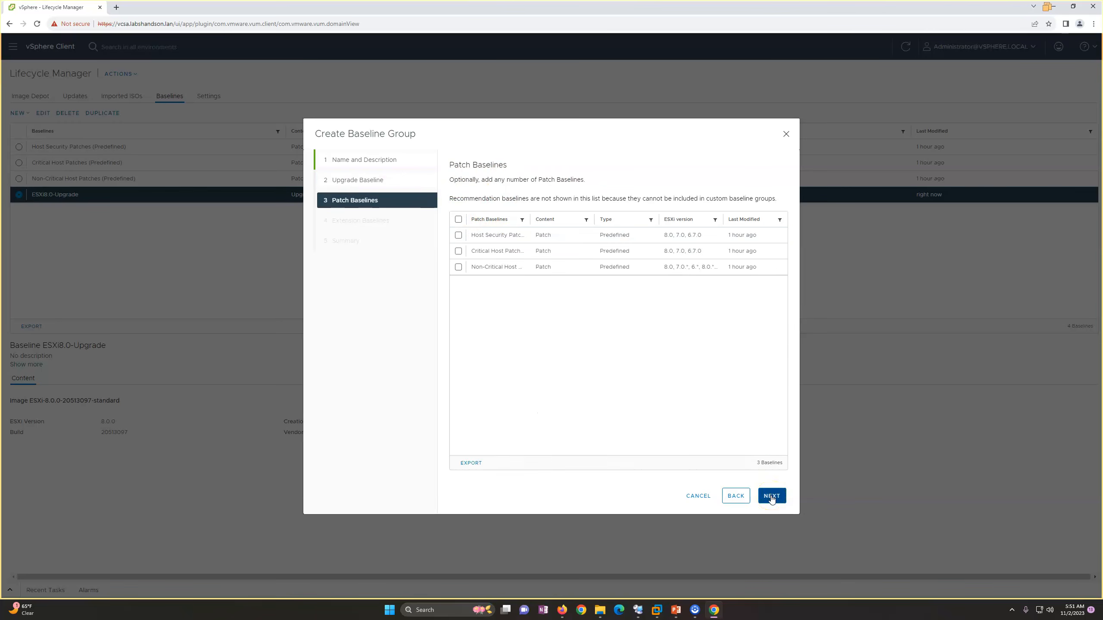
left_click(459, 223)
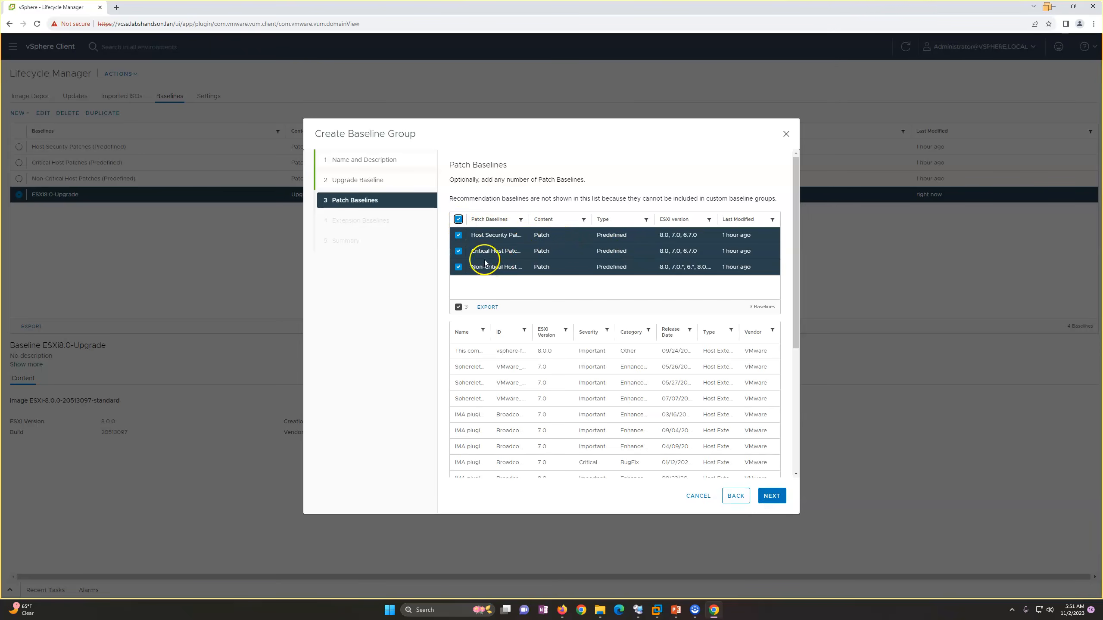
left_click(769, 499)
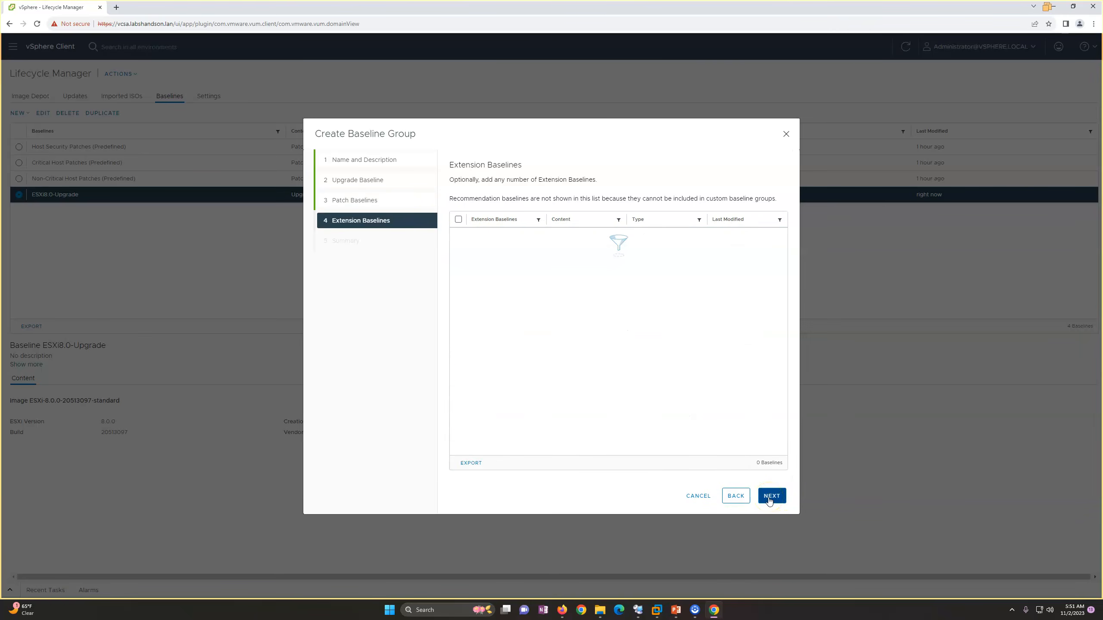
left_click(769, 500)
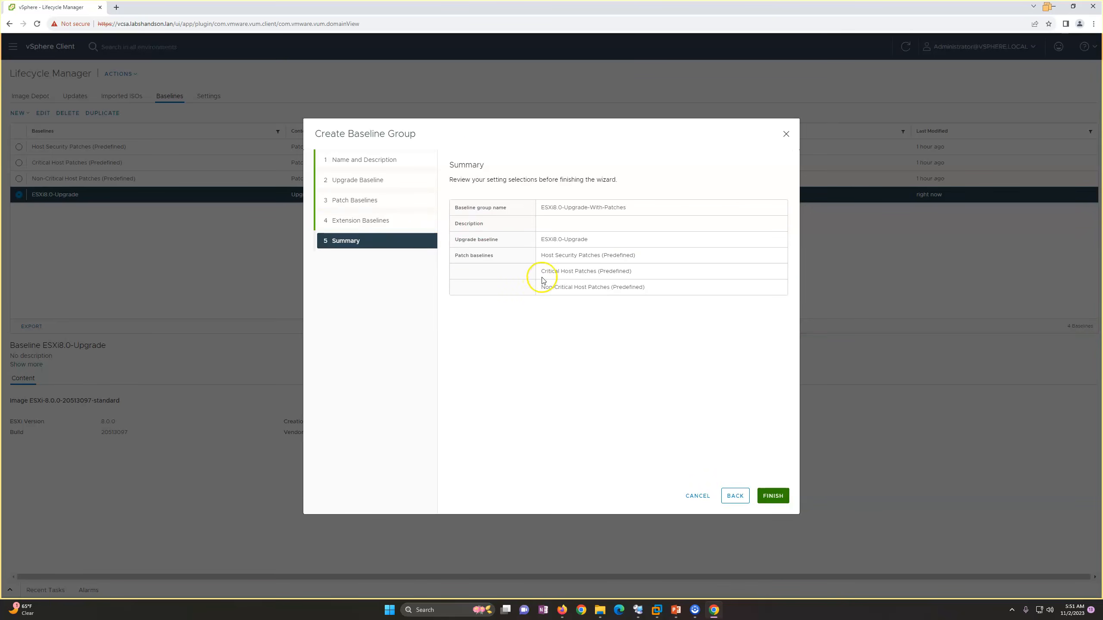
left_click_drag(543, 238, 658, 302)
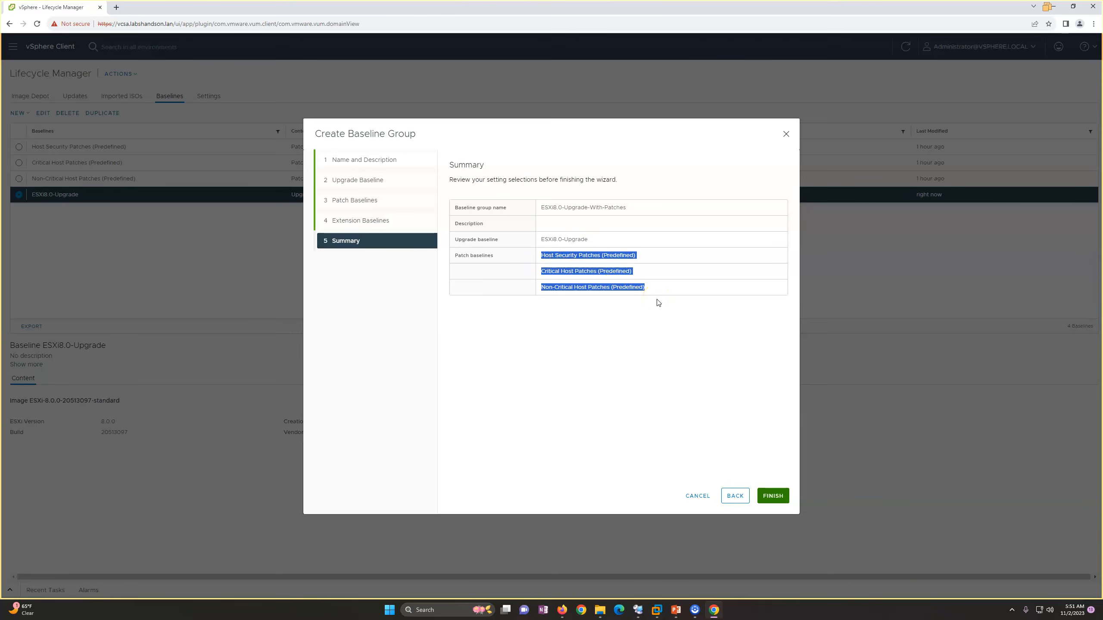
left_click(772, 496)
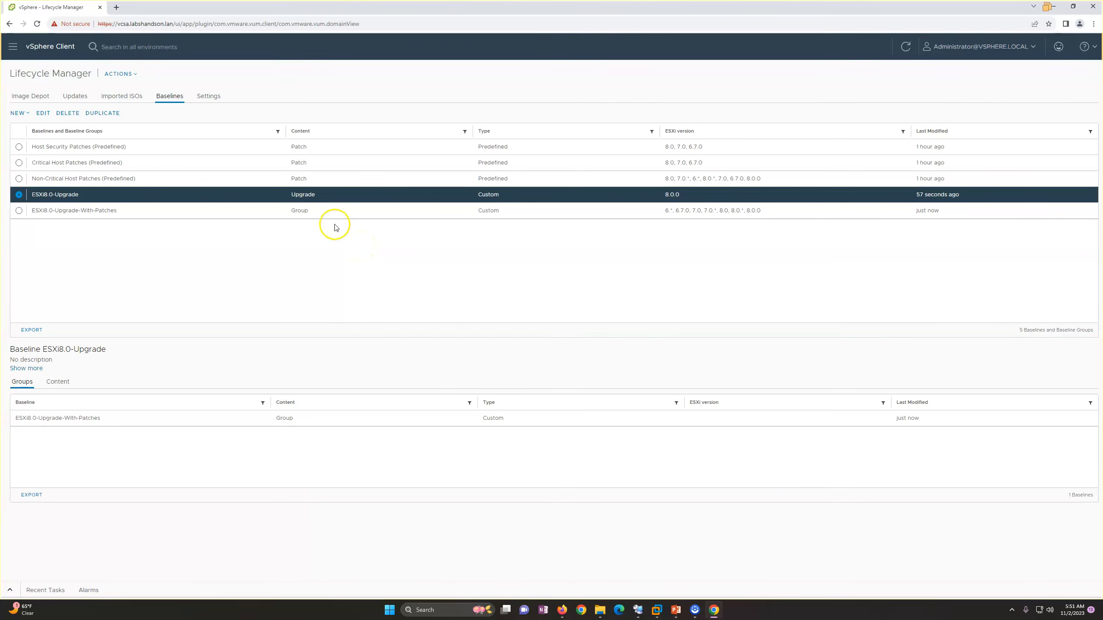
Compare the details of the ESXi8.0-Upgrade baseline with those of the ESXi8.0-Upgrade-With-Patches group.
left_click(320, 212)
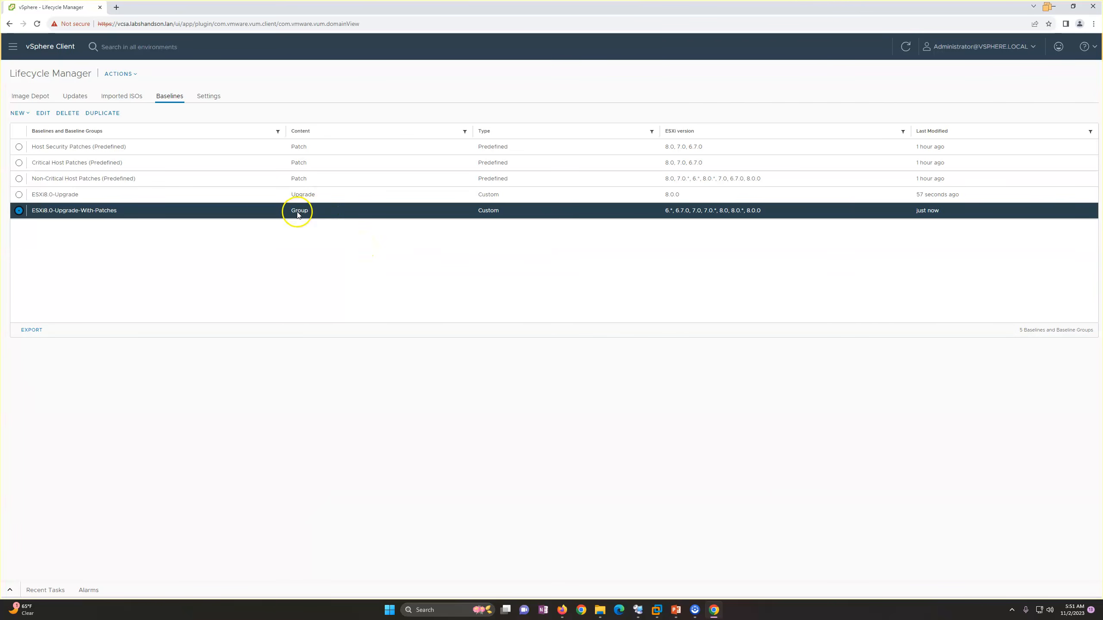
left_click(314, 198)
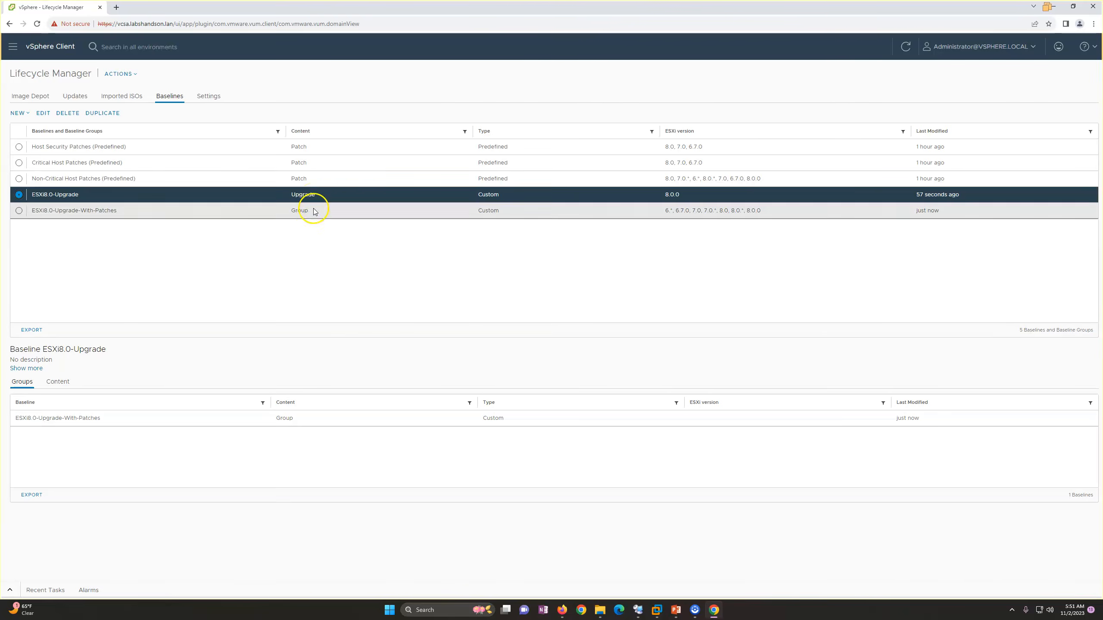
left_click(315, 210)
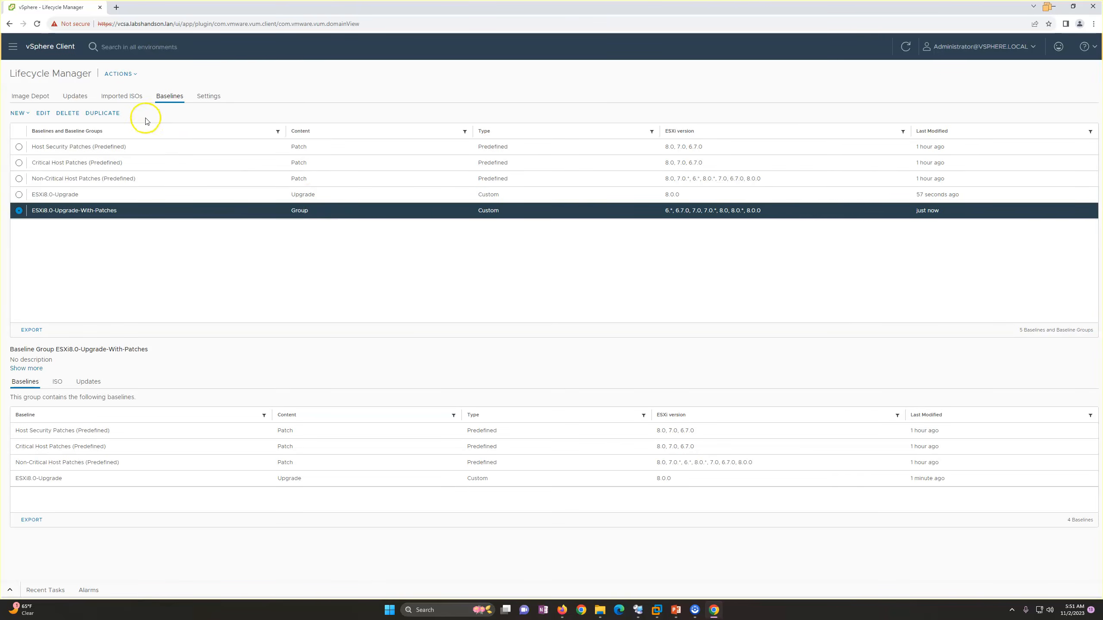
left_click(130, 97)
left_click(165, 98)
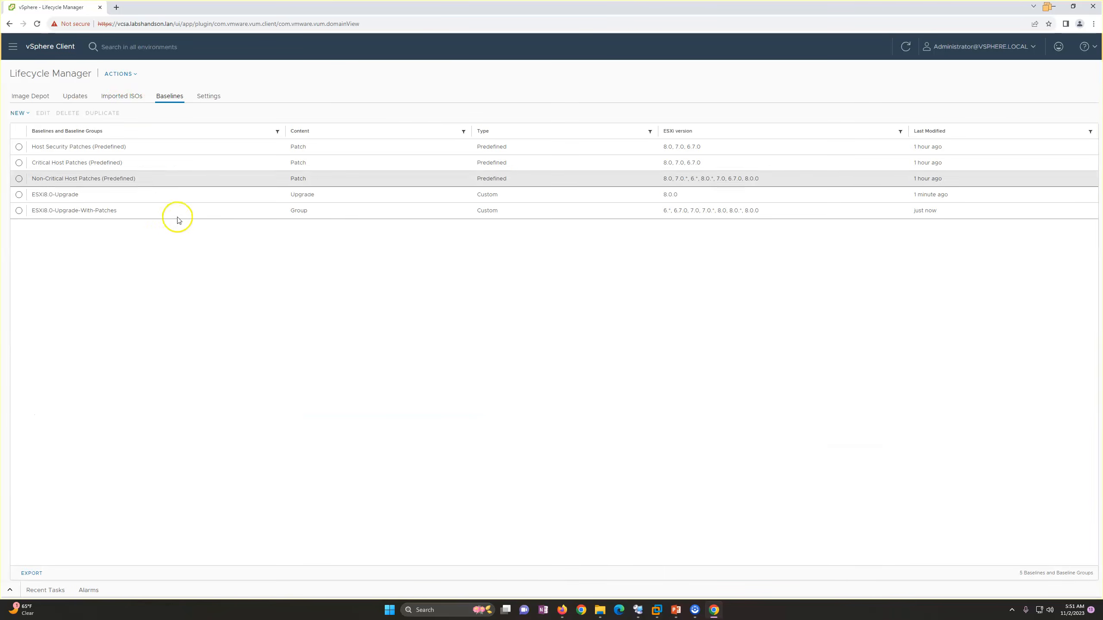
left_click(73, 196)
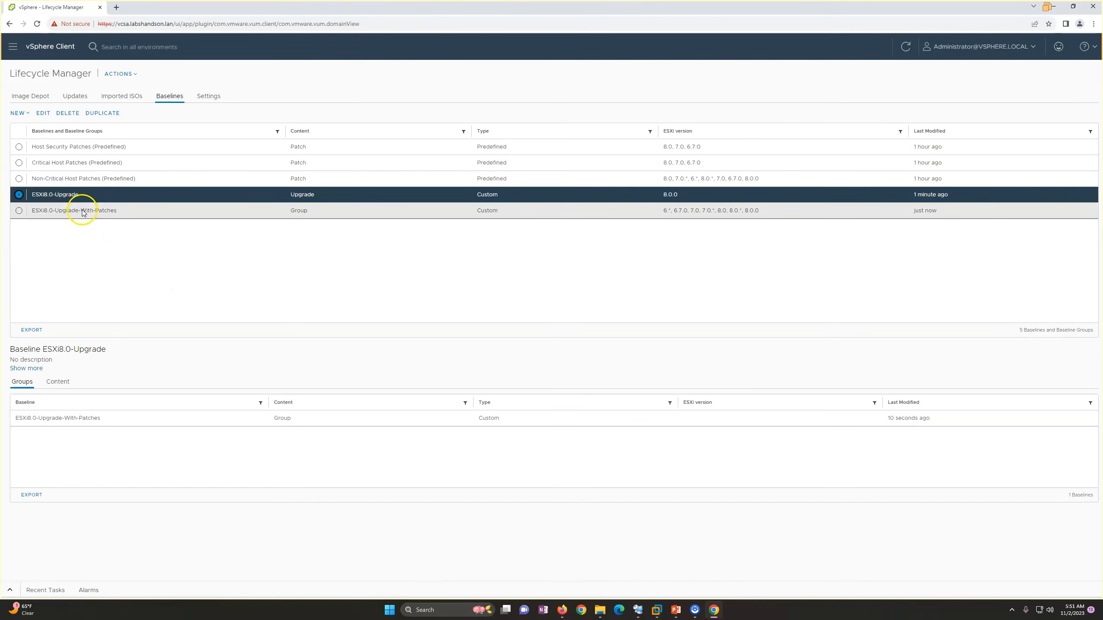
left_click(84, 211)
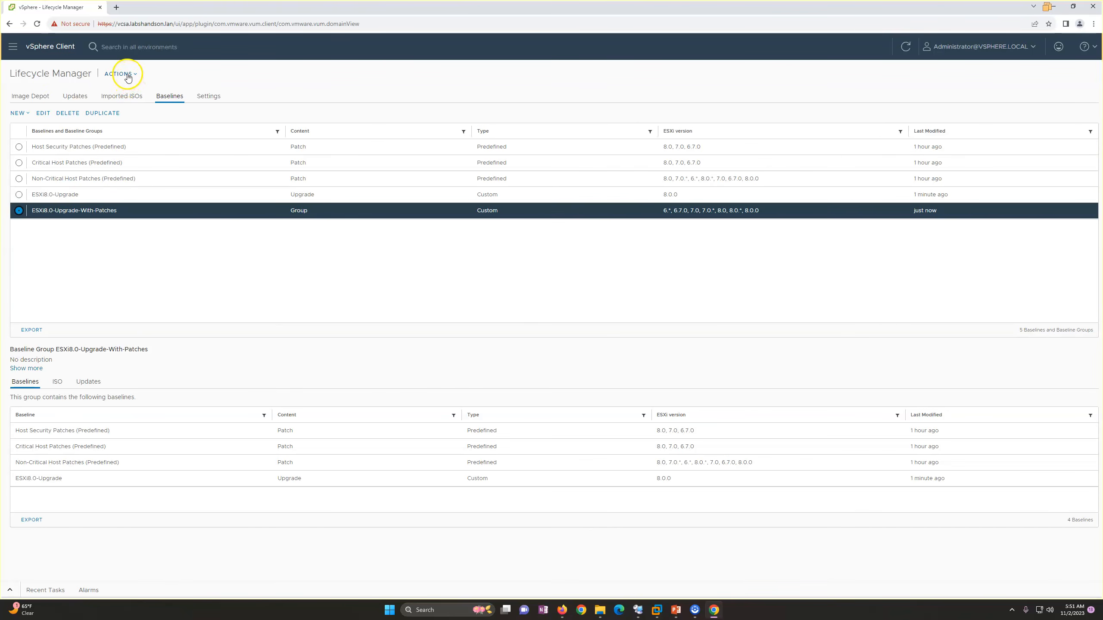
Attach the ESXi8.0-Upgrade baseline to the host esxi-05.labshandson.lan from the inventory.
left_click(13, 46)
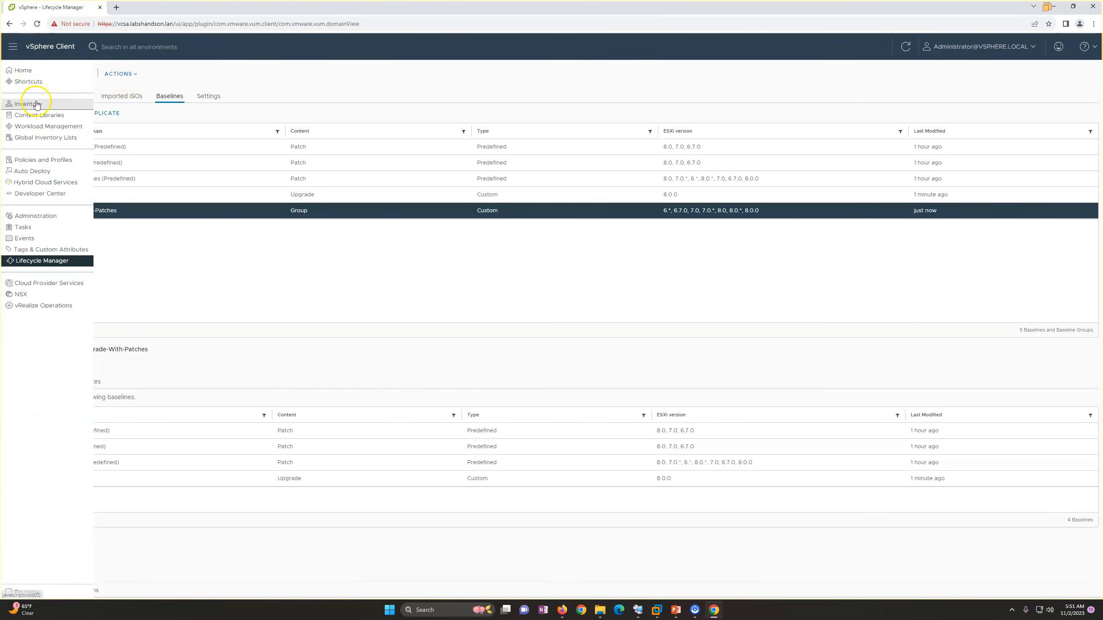
left_click(37, 104)
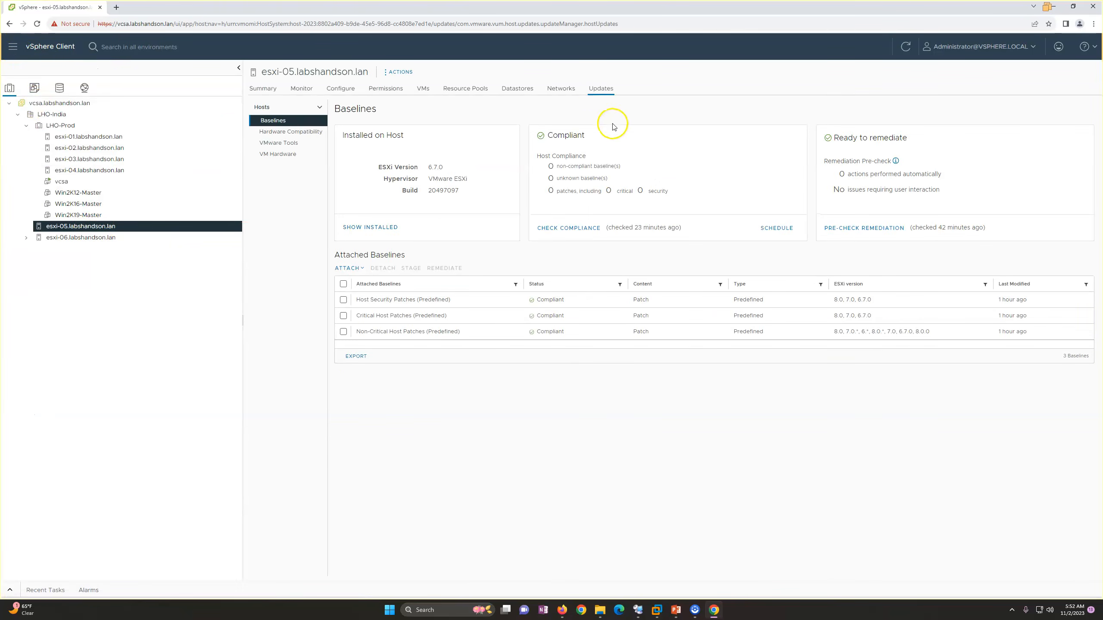
left_click(349, 269)
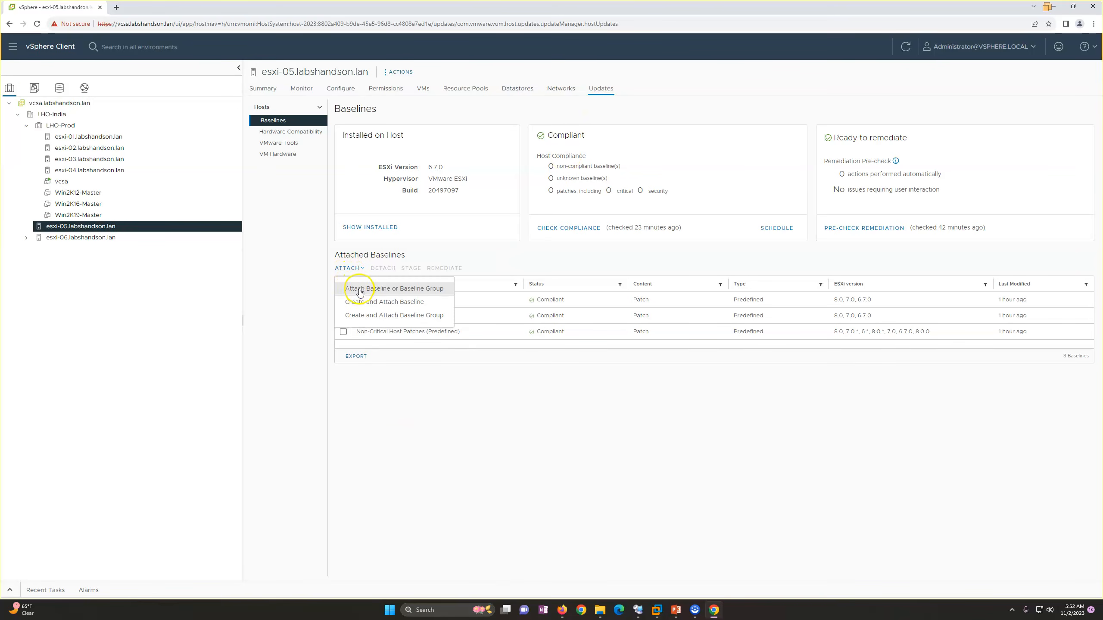
left_click(367, 297)
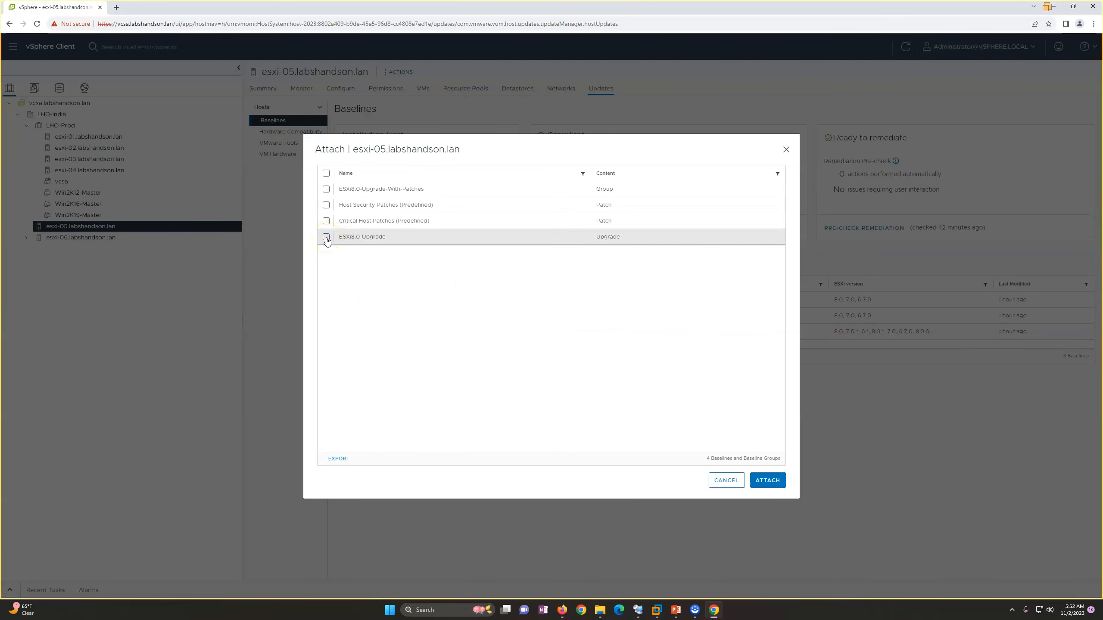
left_click(362, 238)
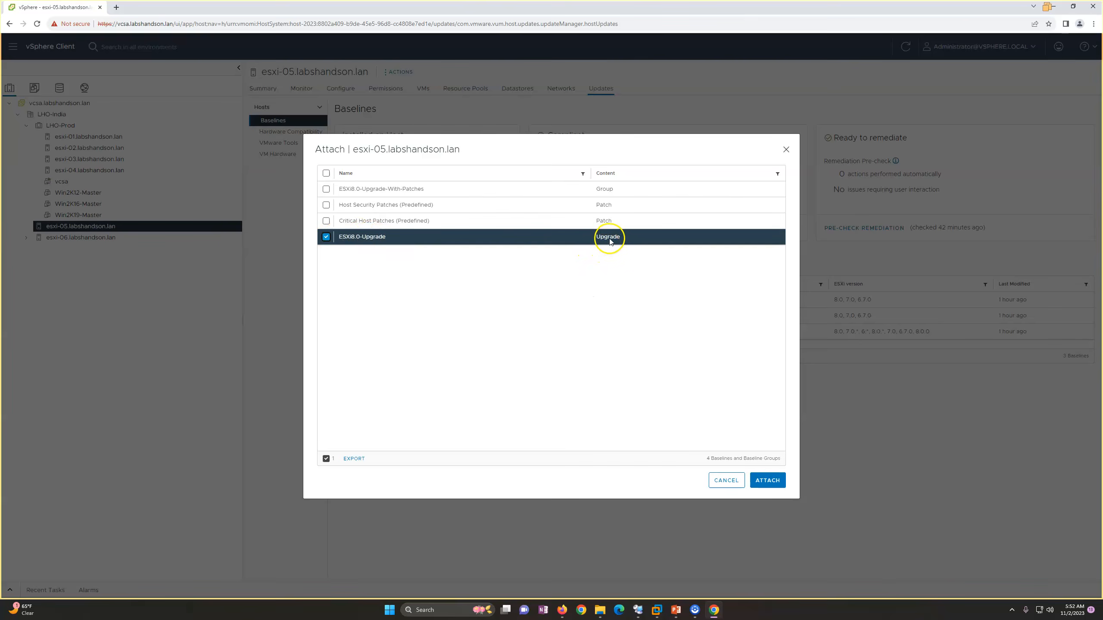
left_click(766, 481)
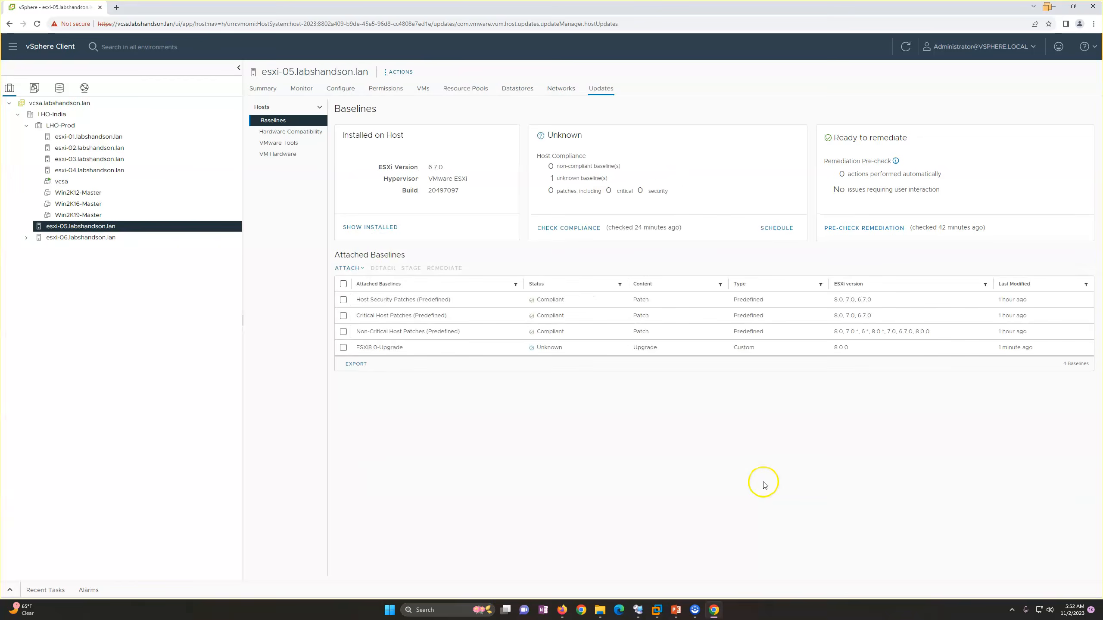
Start remediating esxi-05.labshandson.lan with only the ESXi8.0-Upgrade baseline and accept the license terms.
left_click(343, 301)
left_click(344, 316)
left_click(345, 300)
left_click(345, 316)
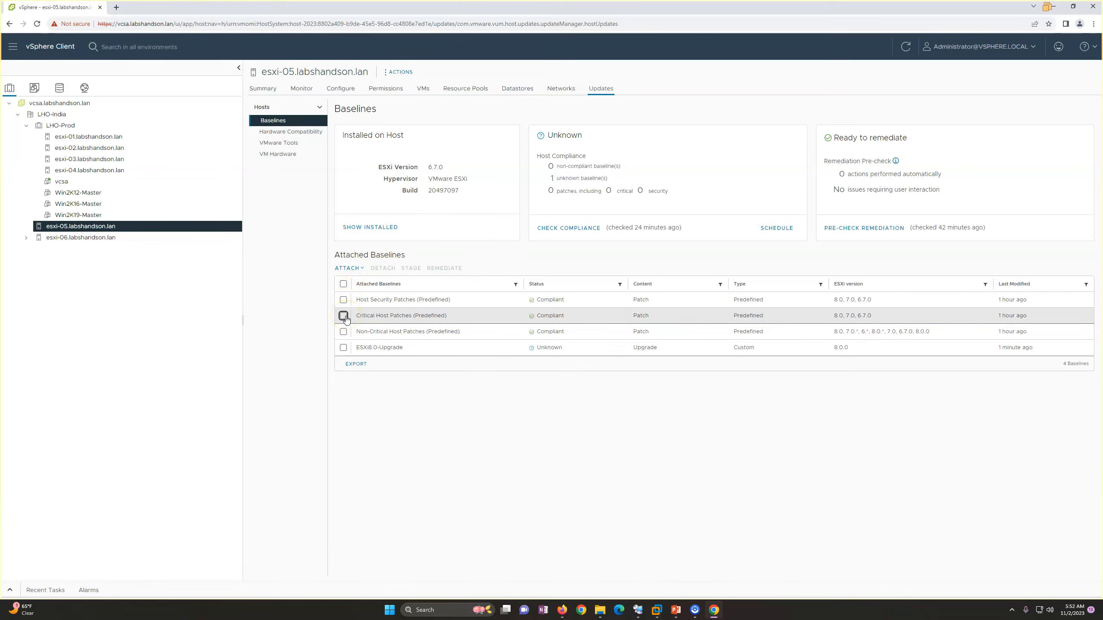
left_click(343, 348)
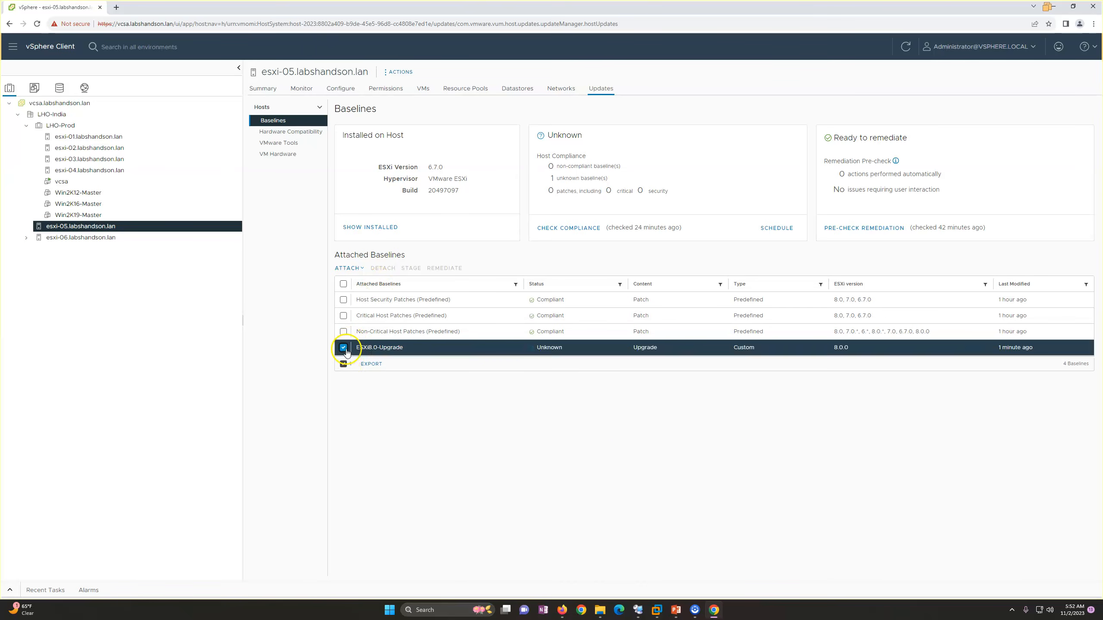
scroll(581, 337, "down", 1)
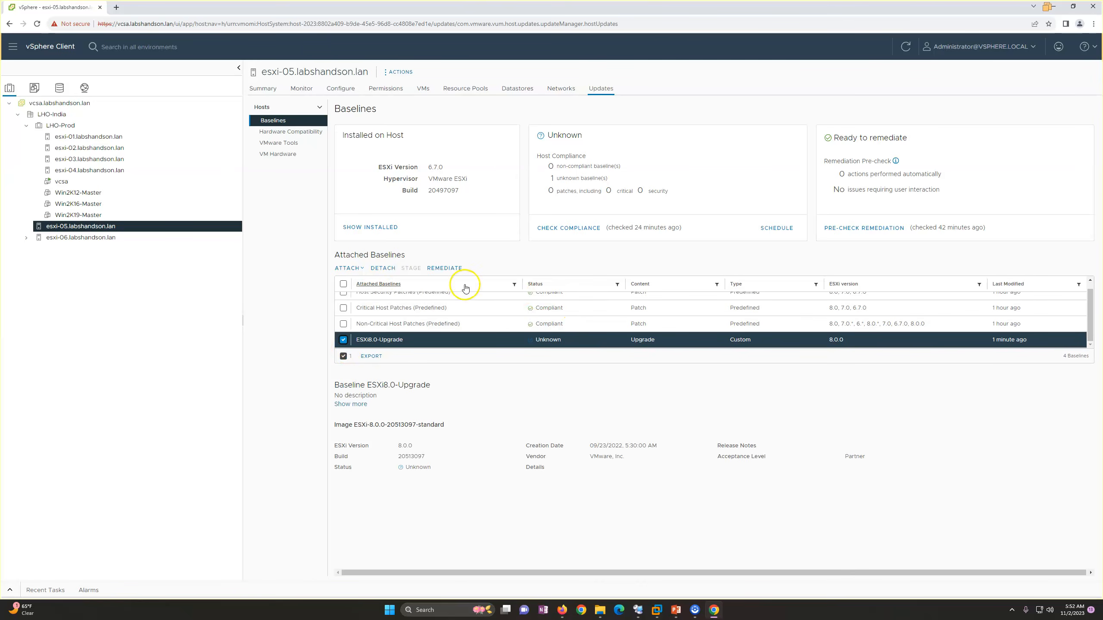
left_click(444, 269)
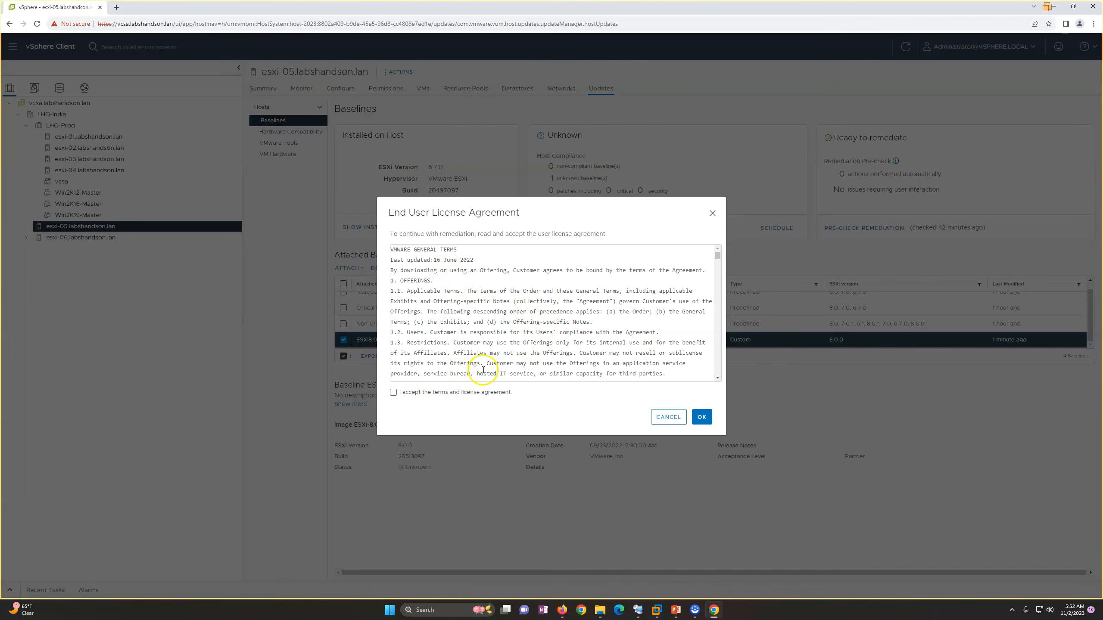
left_click(428, 397)
Check the ESXi version on the ESXi-05 console in VMware Workstation and return to the vSphere Client in Chrome.
mouse_move(657, 610)
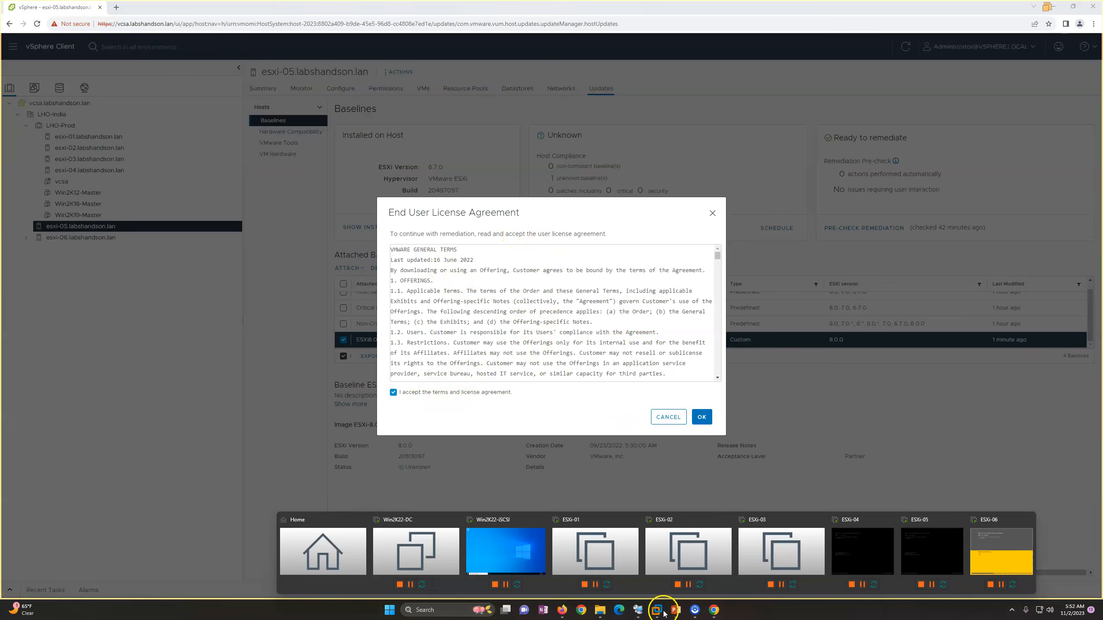
left_click(929, 553)
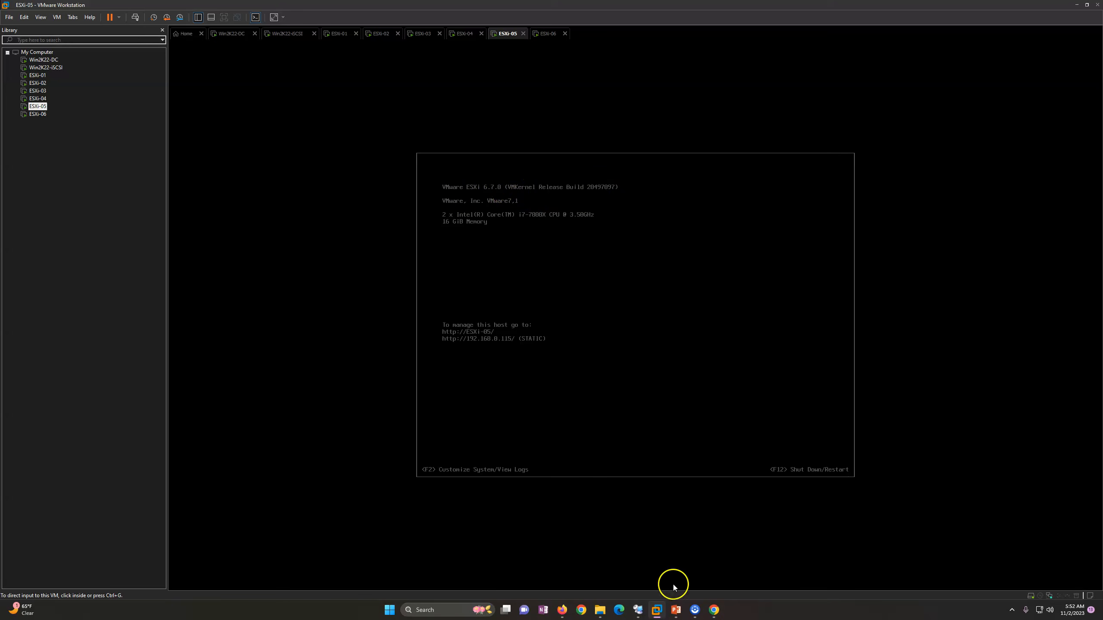
left_click(712, 609)
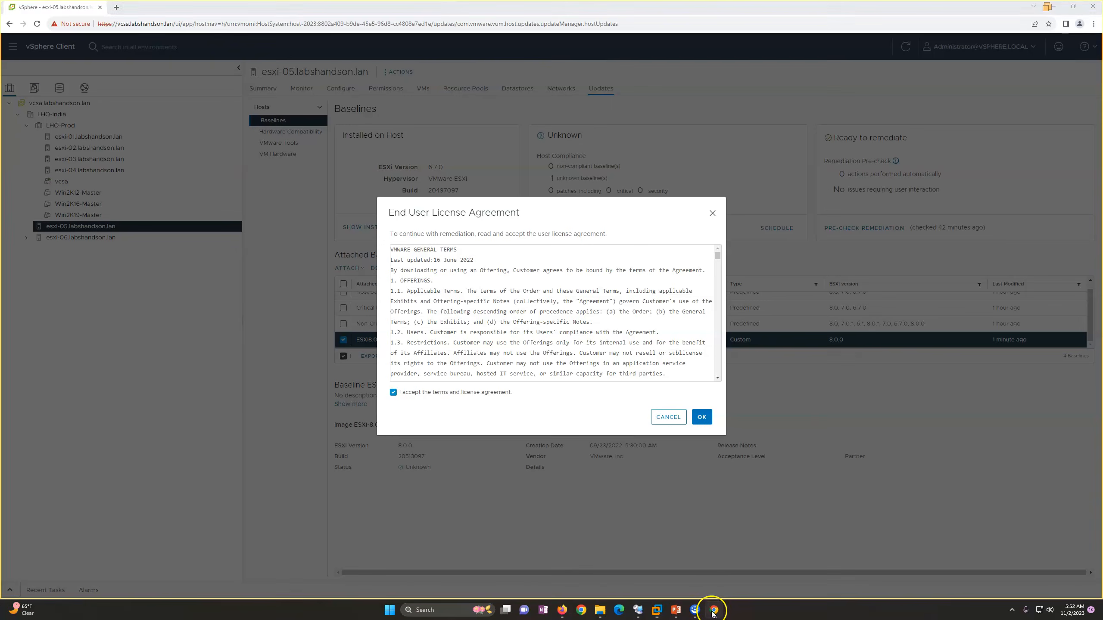
Review the host and the ESXi 8.0.0 ISO for esxi-05.labshandson.lan, then start its remediation with ESXi8.0-Upgrade.
left_click(701, 418)
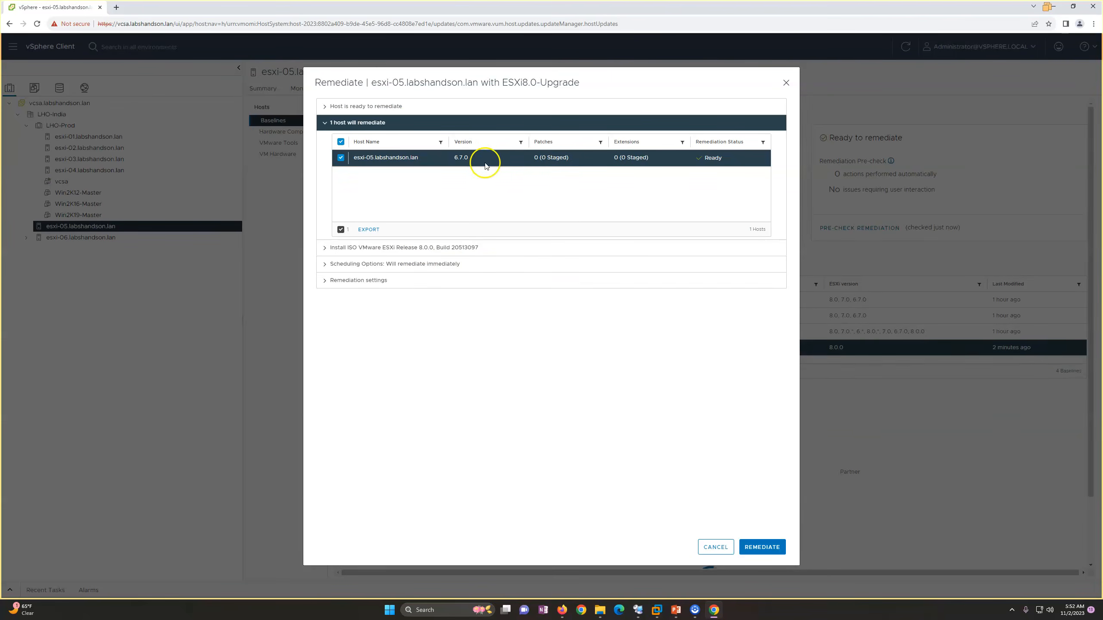
left_click(367, 249)
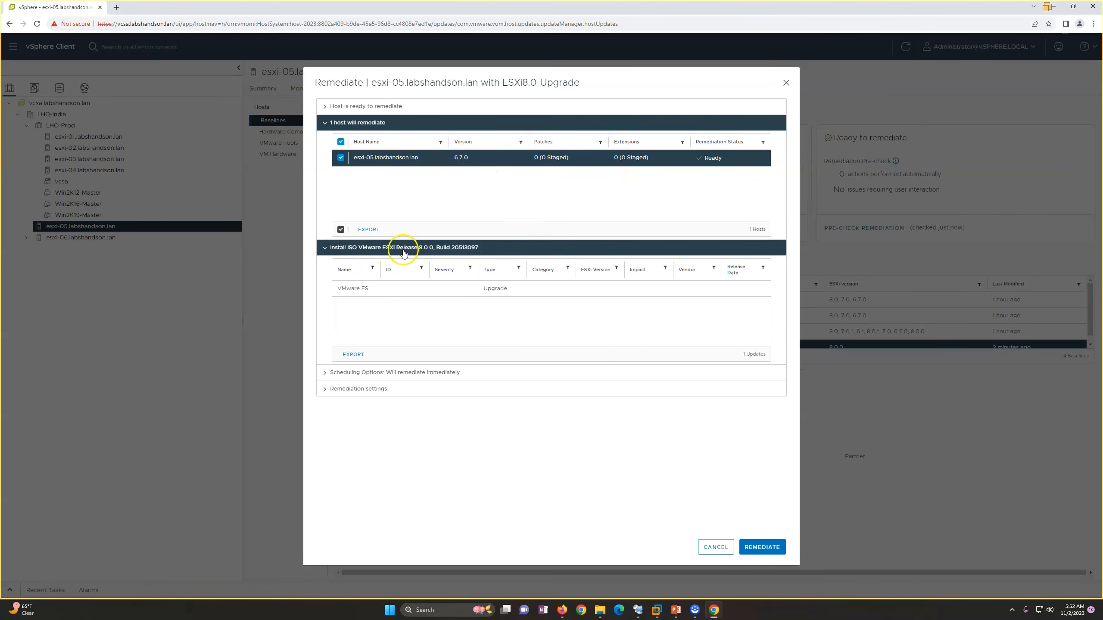
left_click(458, 248)
left_click(754, 552)
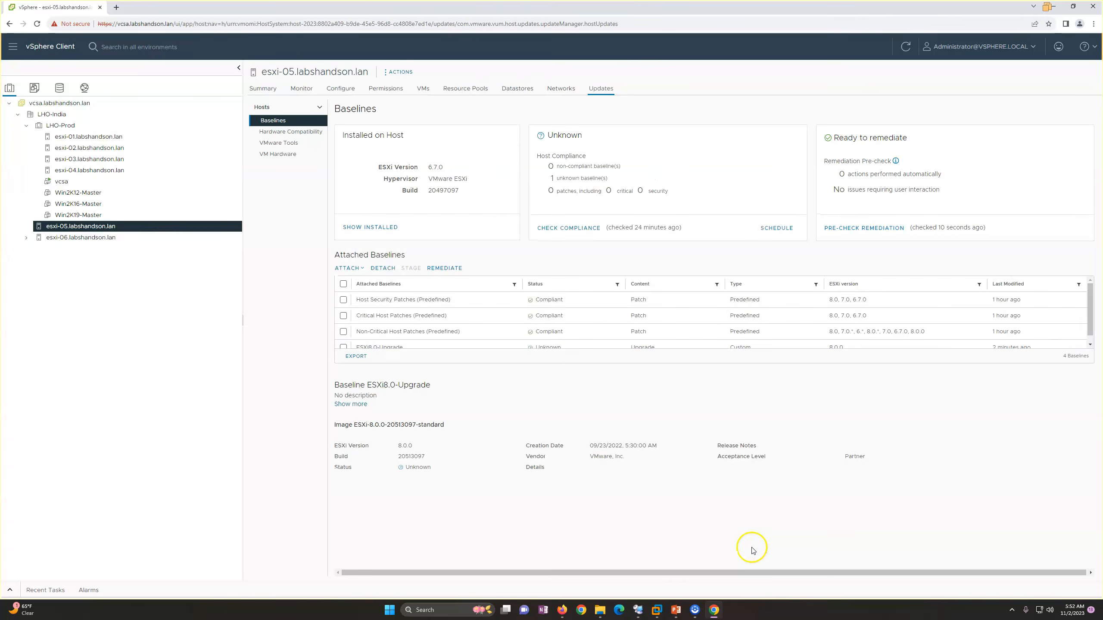
scroll(547, 303, "down", 1)
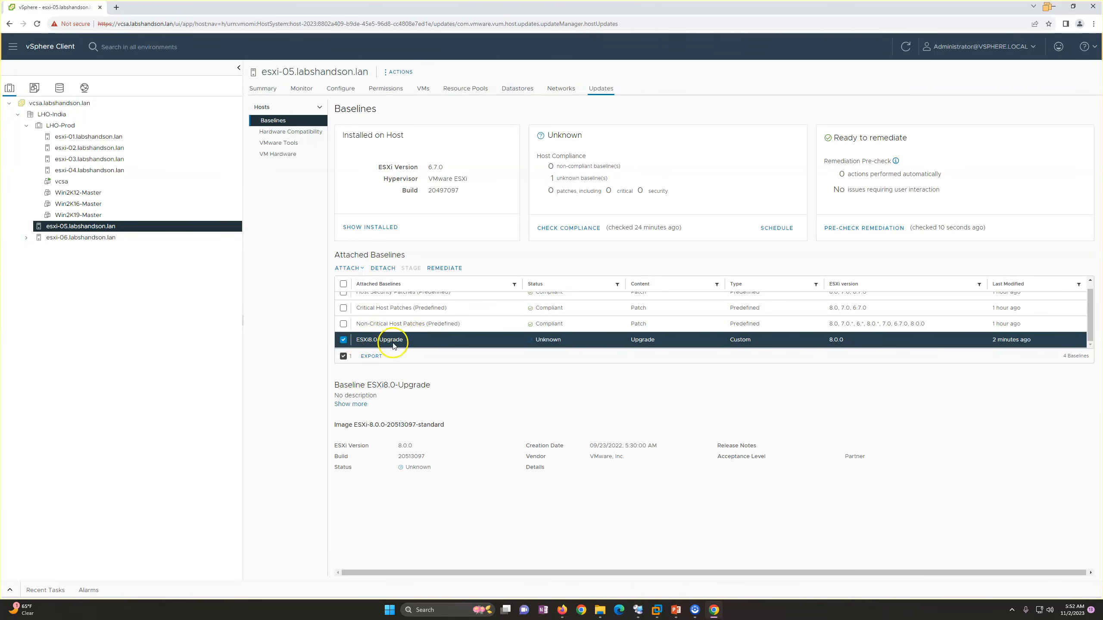
Attach the ESXi8.0-Upgrade-With-Patches baseline group to the host esxi-06.labshandson.lan.
left_click(92, 239)
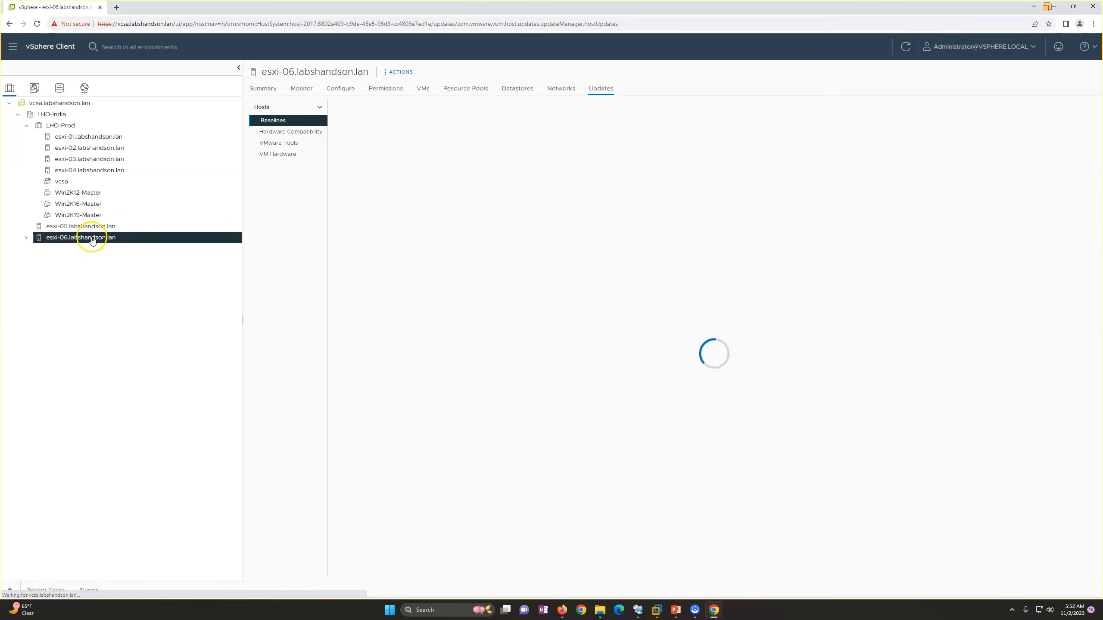
left_click(350, 268)
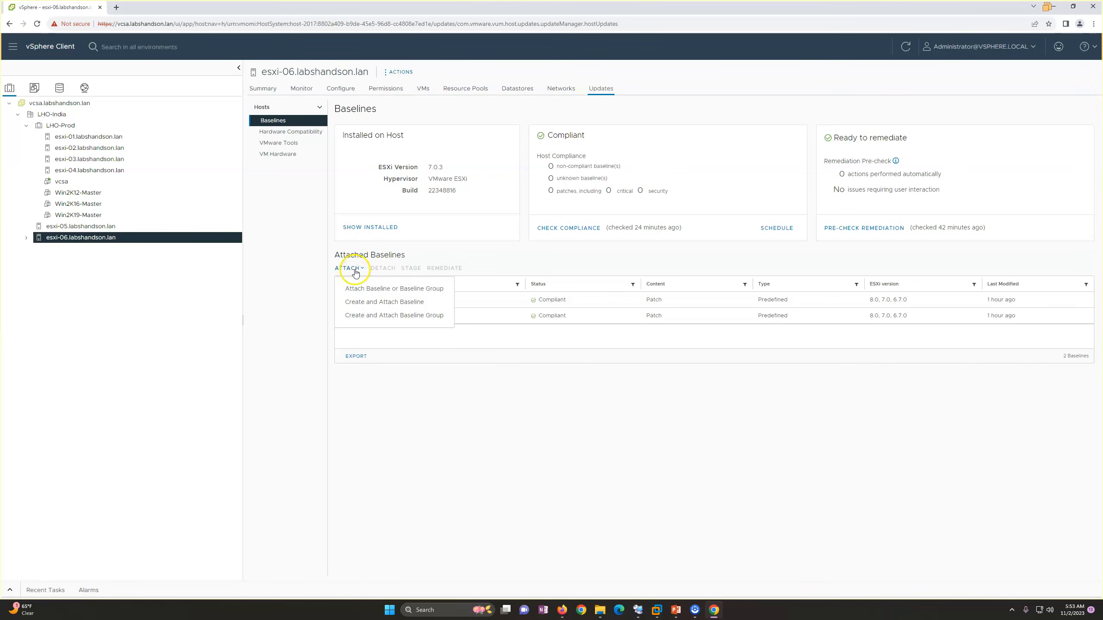
left_click(362, 286)
left_click(326, 189)
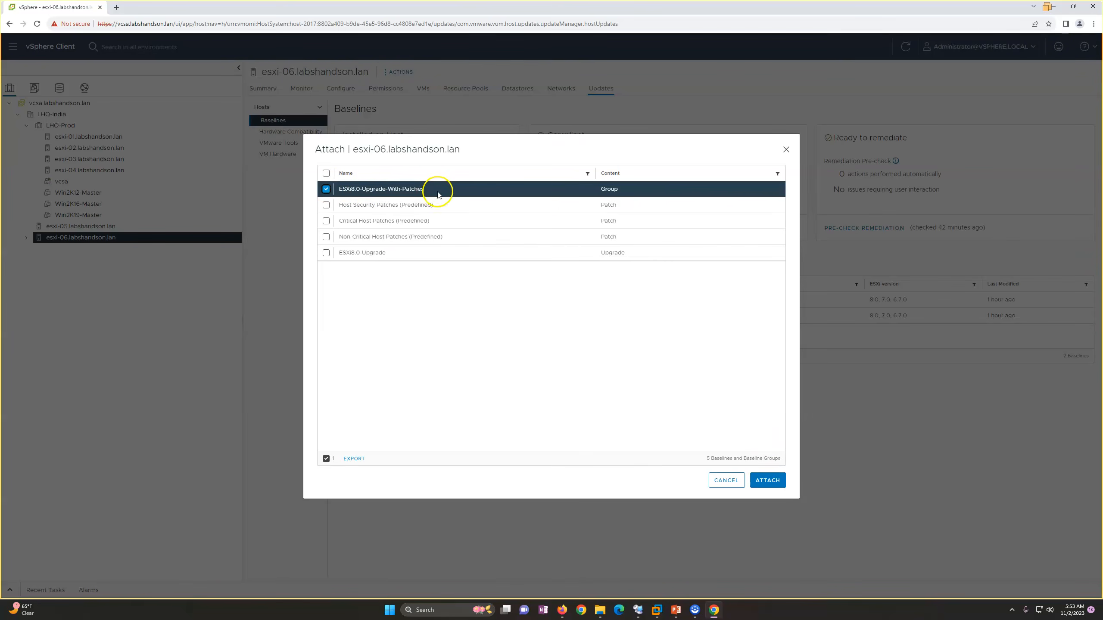
left_click(767, 480)
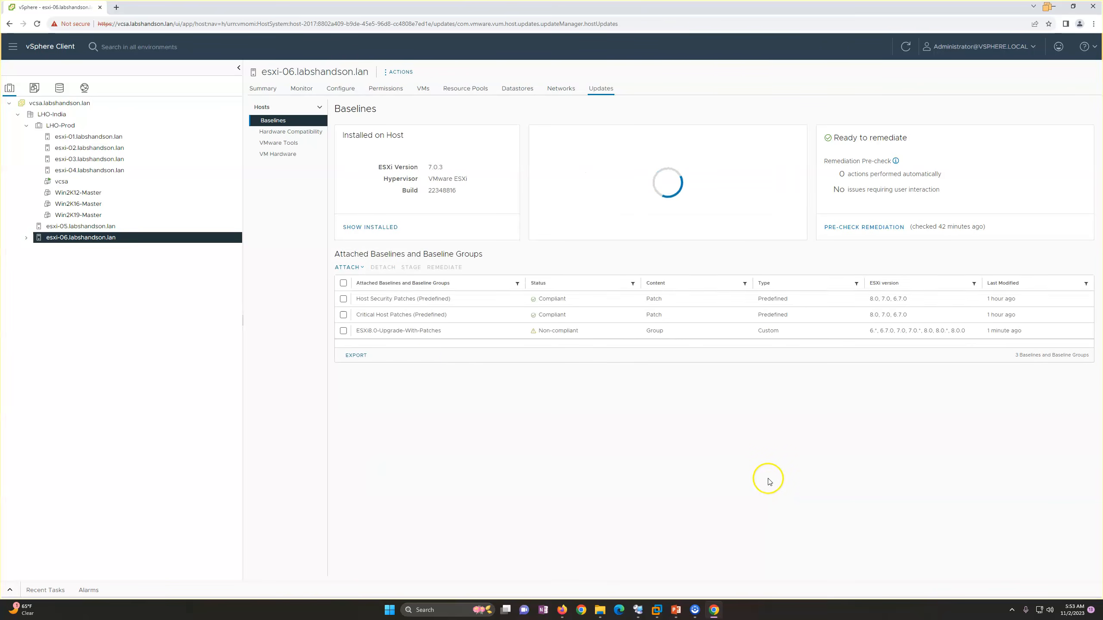
Select the attached ESXi8.0-Upgrade-With-Patches group on esxi-06 and examine its baselines, ISO and updates.
left_click(342, 332)
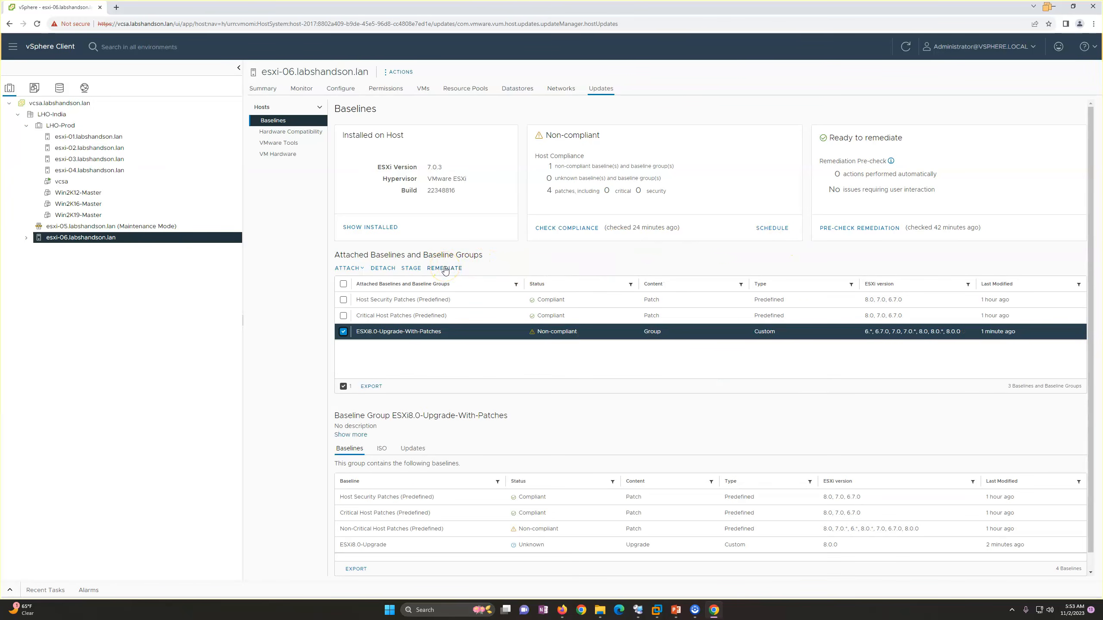
scroll(407, 507, "down", 1)
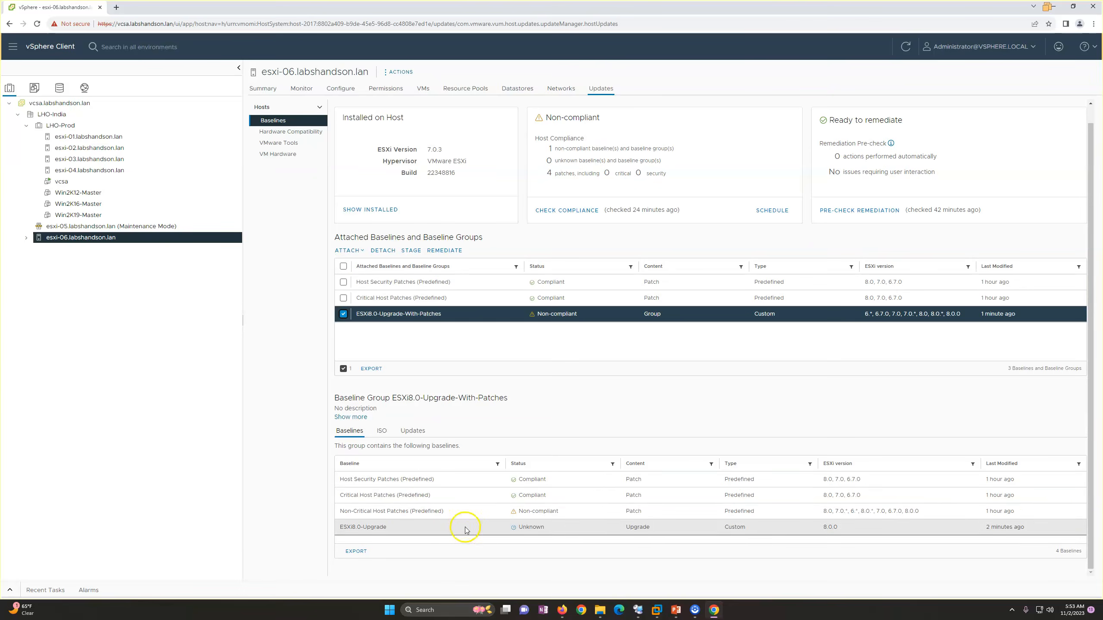
scroll(423, 486, "up", 1)
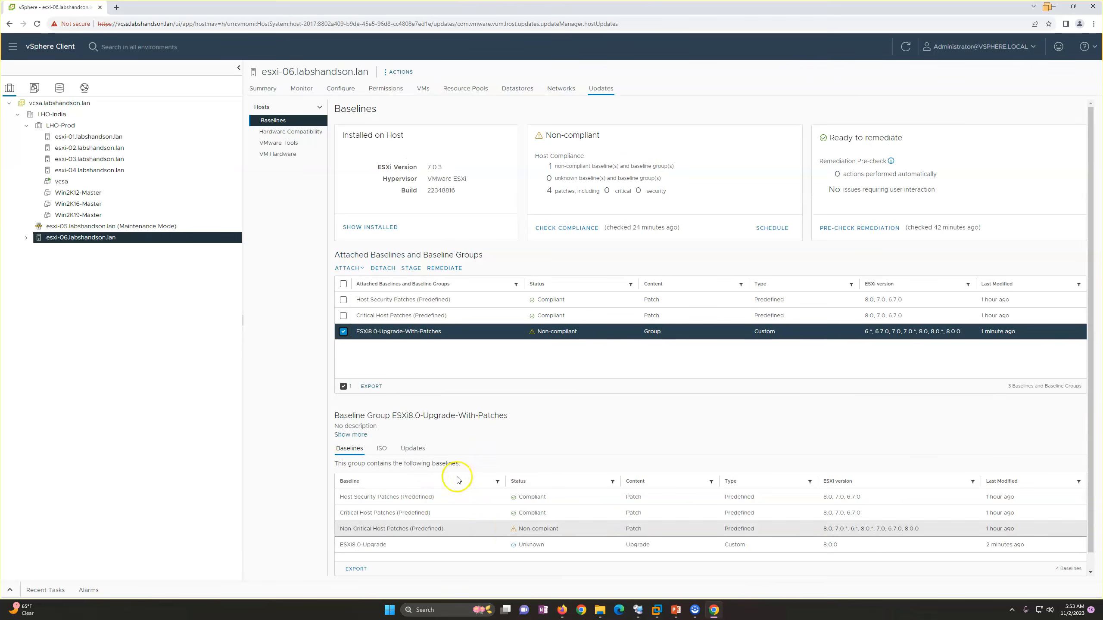
left_click(382, 441)
left_click(415, 447)
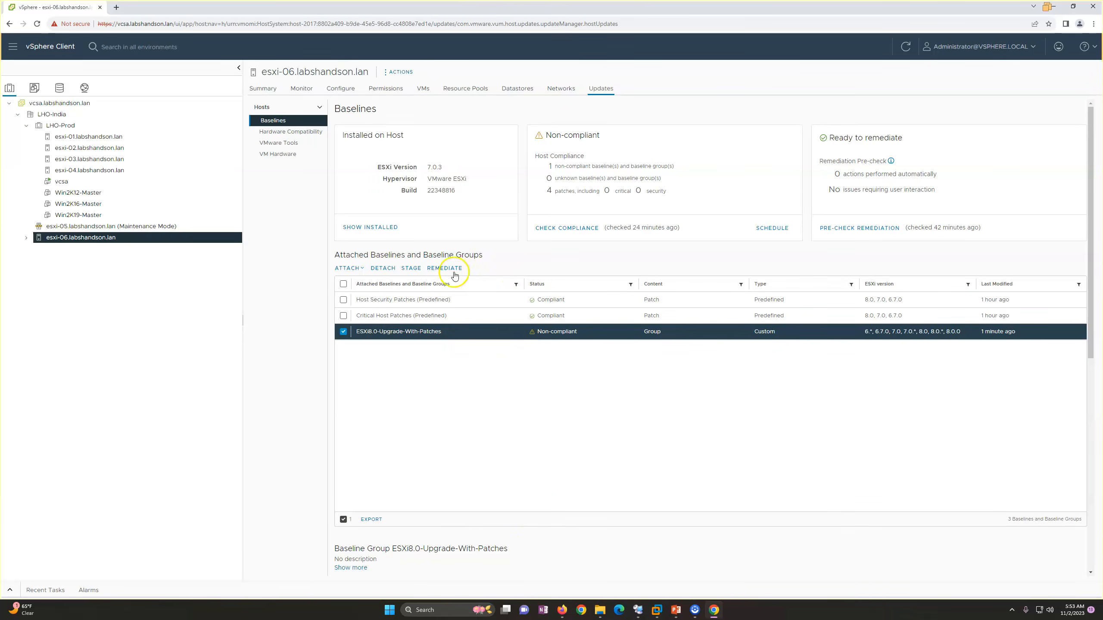
Begin remediating esxi-06.labshandson.lan with the ESXi8.0-Upgrade-With-Patches group and accept the license terms.
left_click(436, 269)
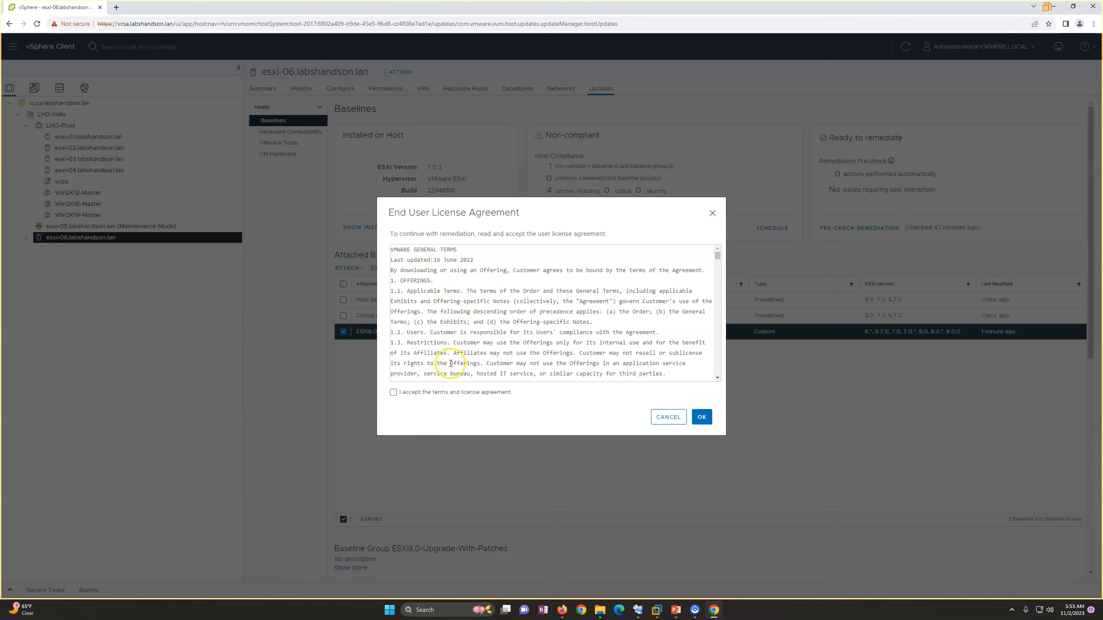
left_click(393, 393)
left_click(702, 417)
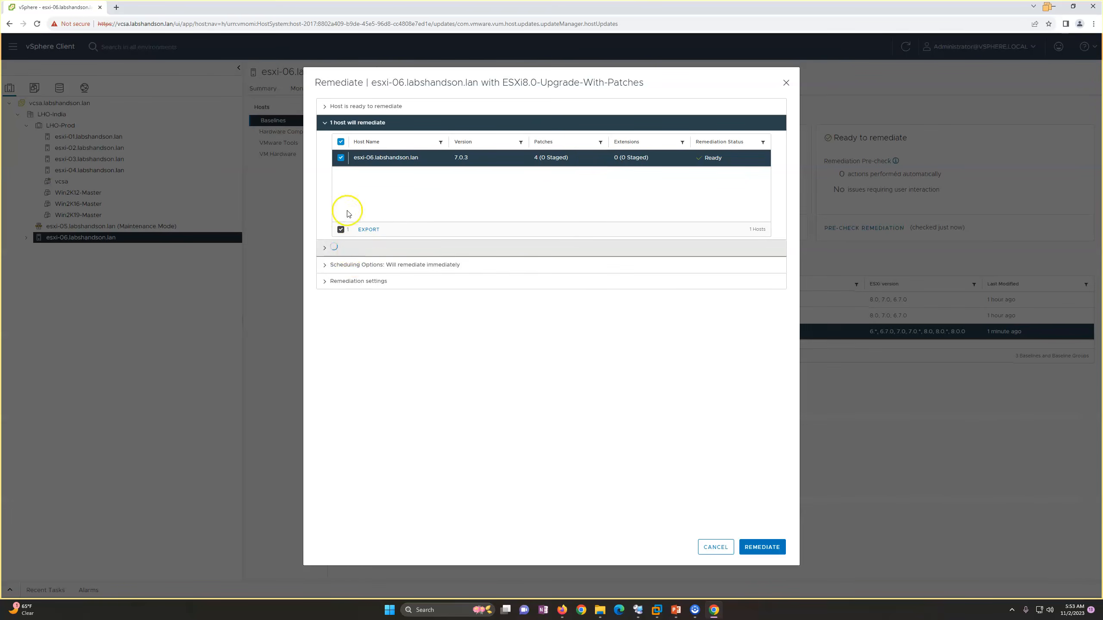
Review the ISO and updates to install on esxi-06.labshandson.lan, then start the remediation.
left_click(325, 125)
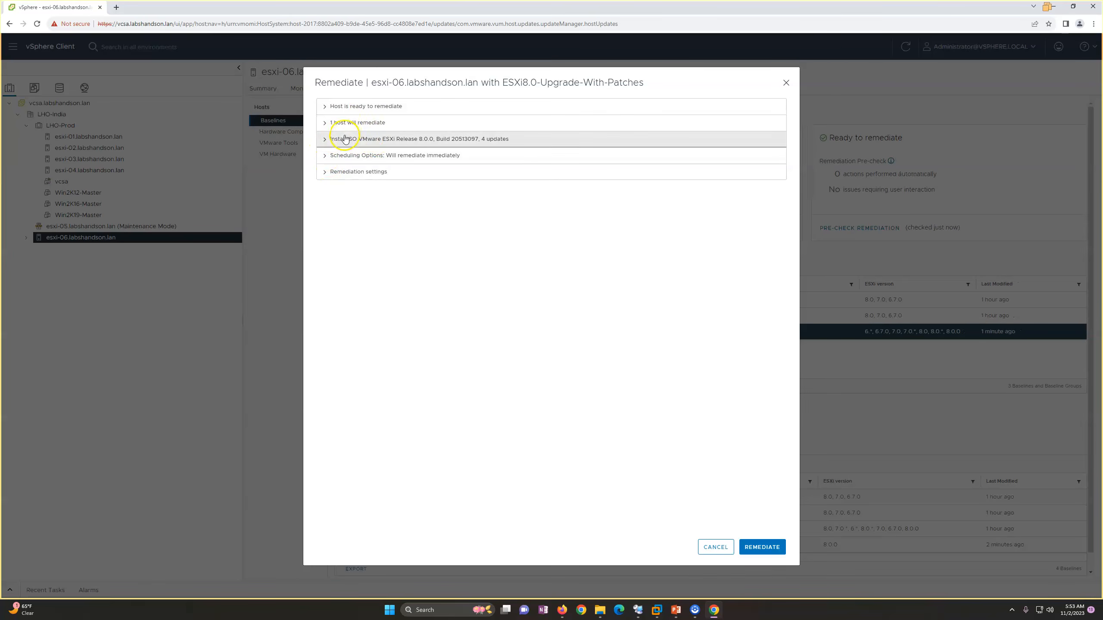
left_click(345, 140)
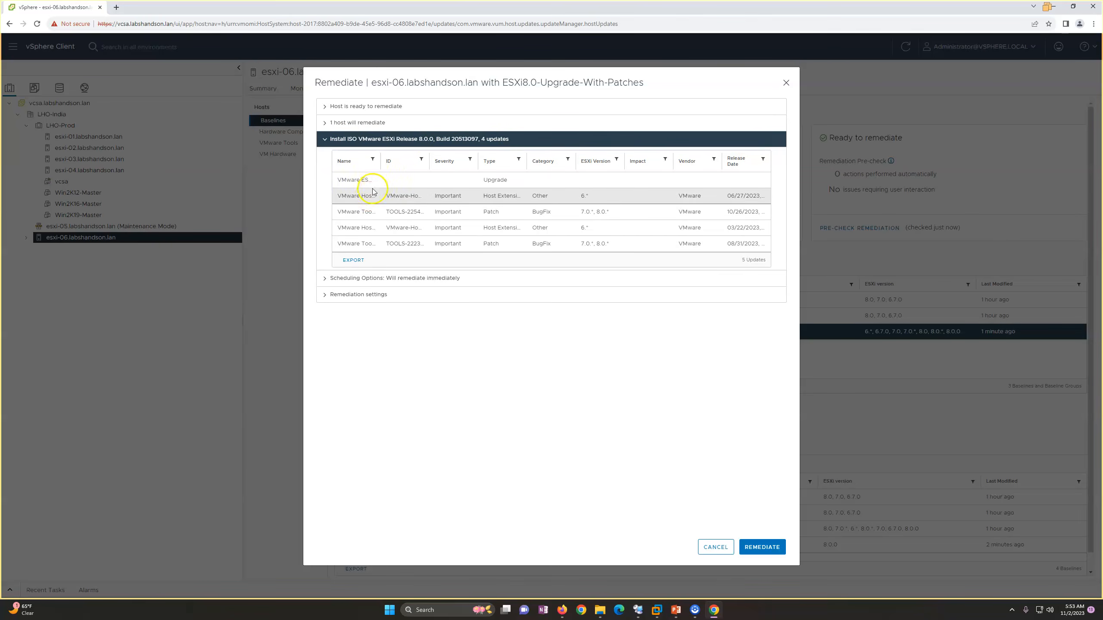
double_click(407, 162)
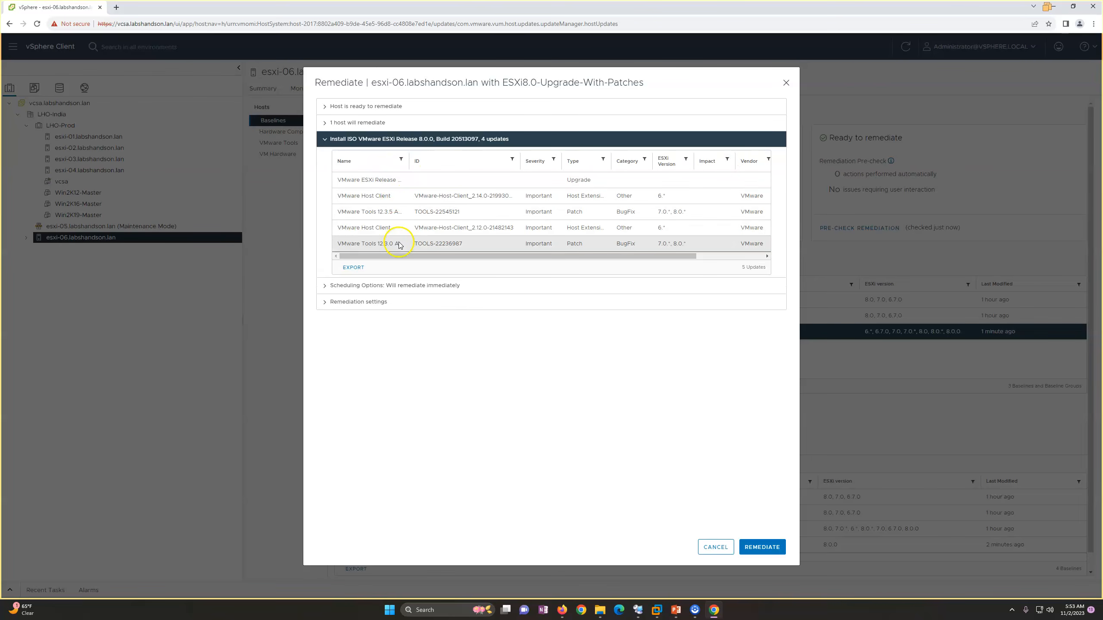
left_click(762, 547)
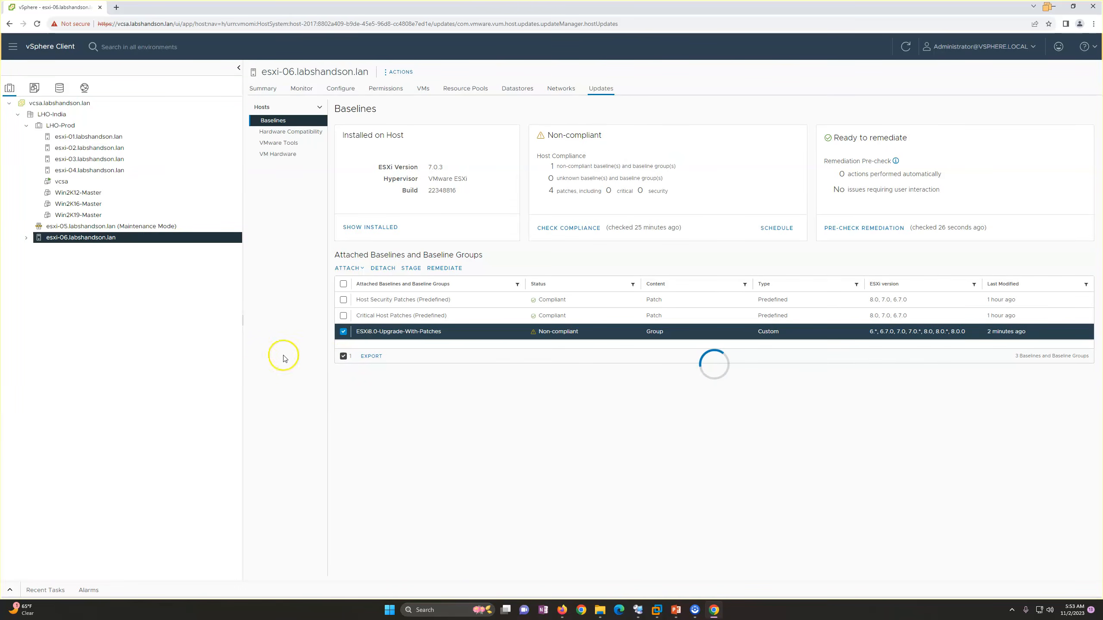
Show the recent tasks and reduce the height of their pane to leave more room for the baselines.
left_click(7, 591)
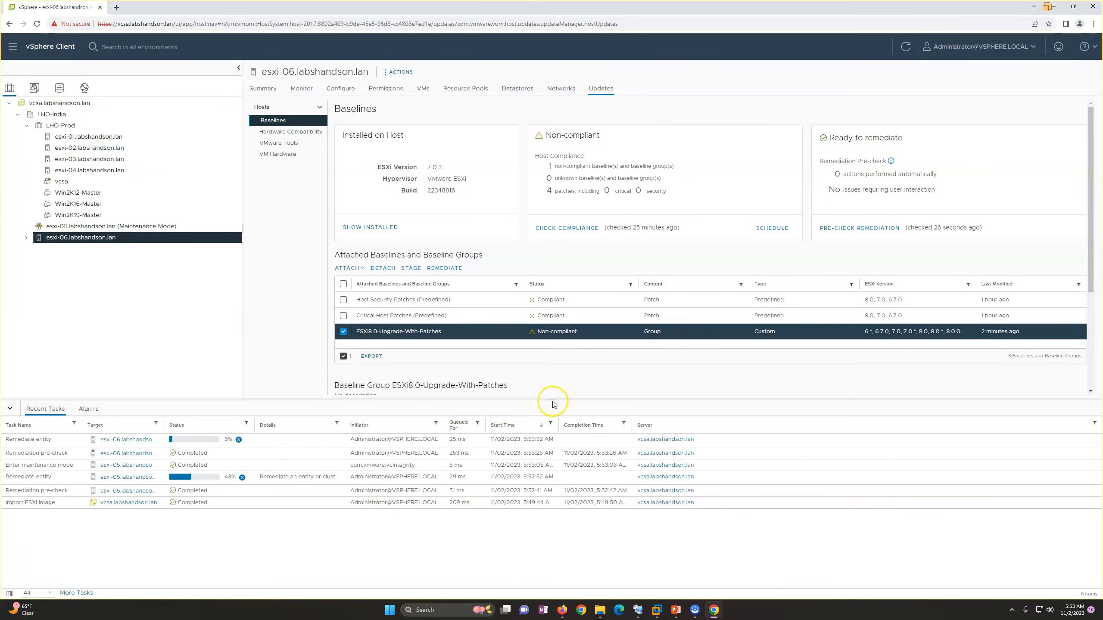
left_click_drag(551, 400, 551, 447)
left_click(116, 242)
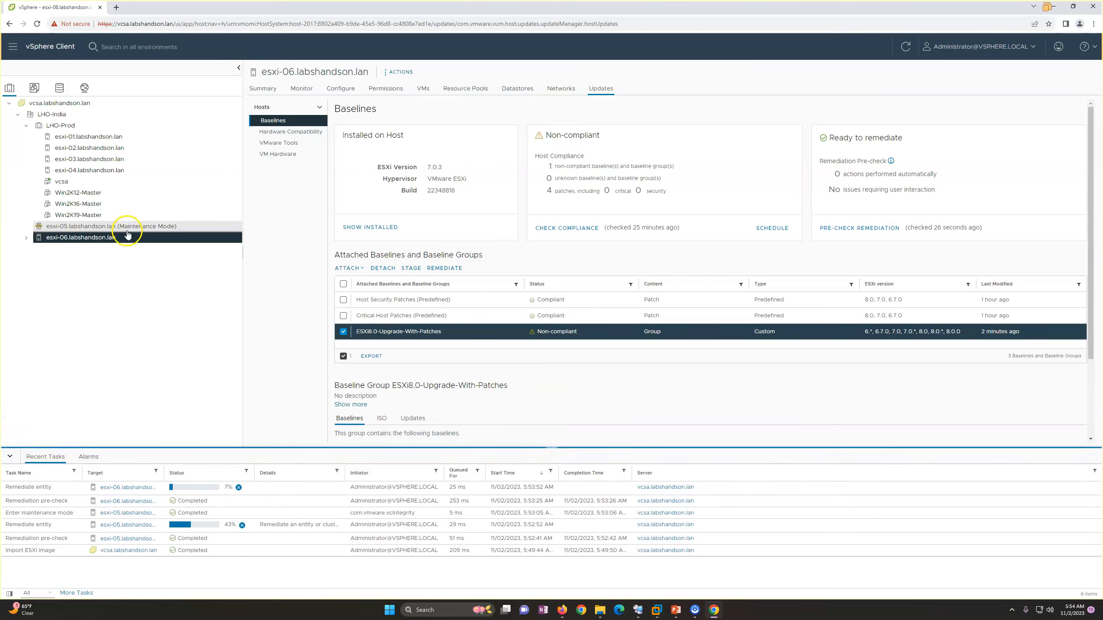
Open the esxi-05 baselines, check the ESXi-05 console in VMware Workstation, and return to the vSphere Client.
left_click(121, 226)
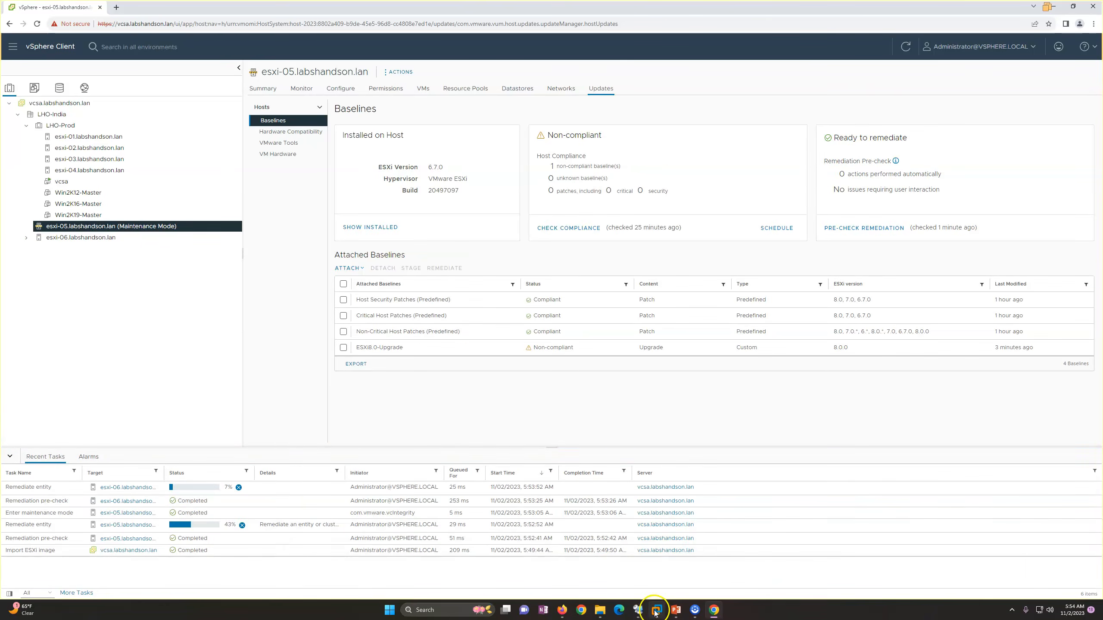
mouse_move(657, 609)
left_click(945, 552)
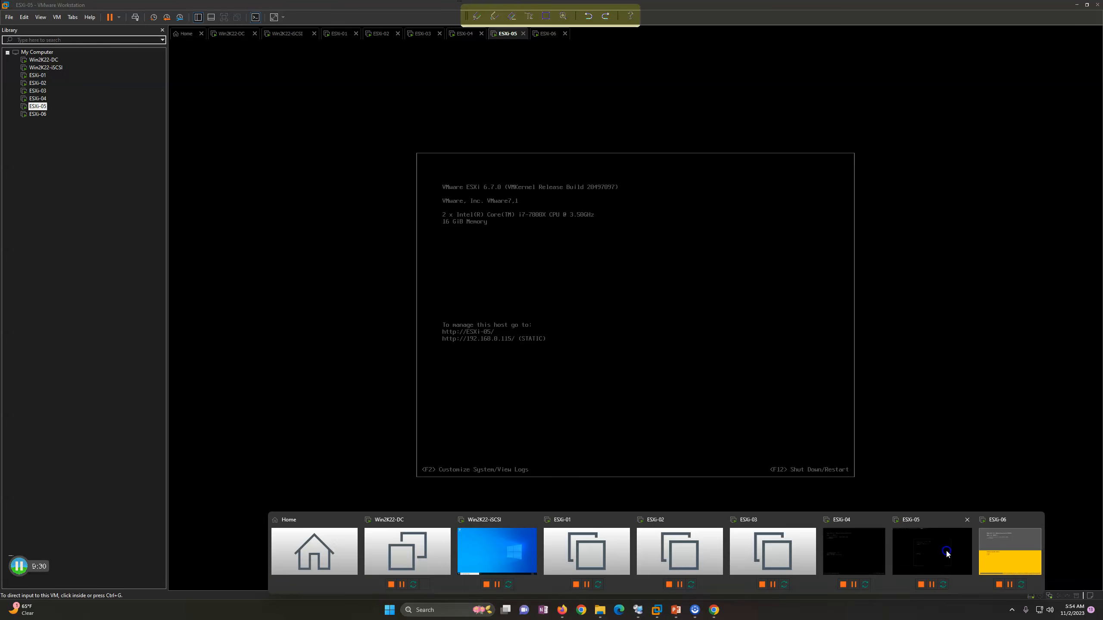
left_click(1076, 4)
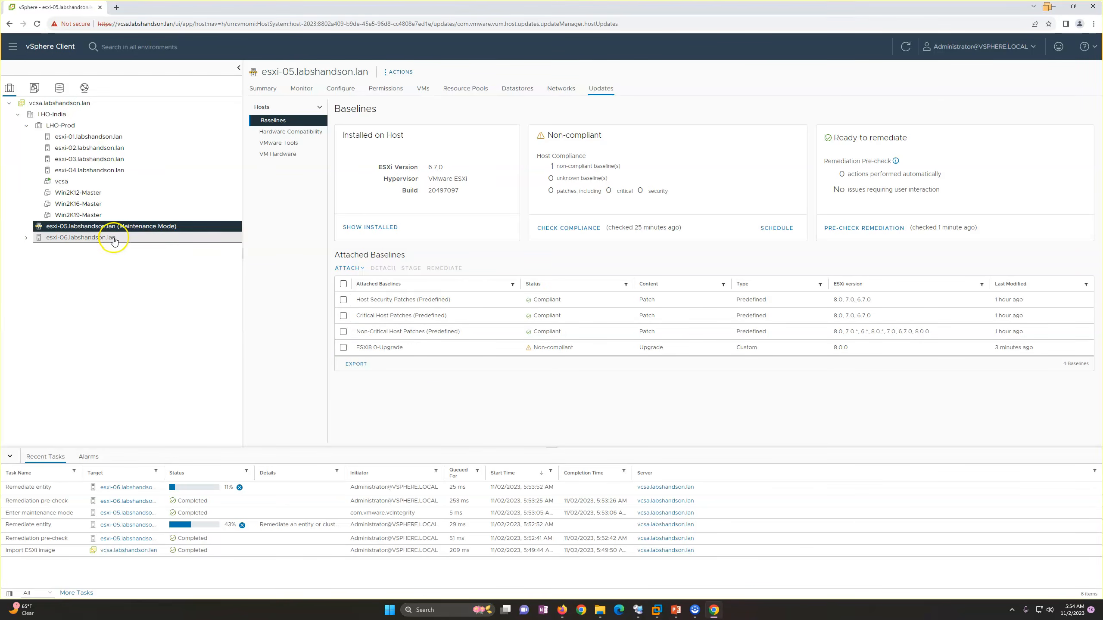
Check the update status of esxi-05 and esxi-06 and widen the Details column of the recent tasks.
left_click(138, 231)
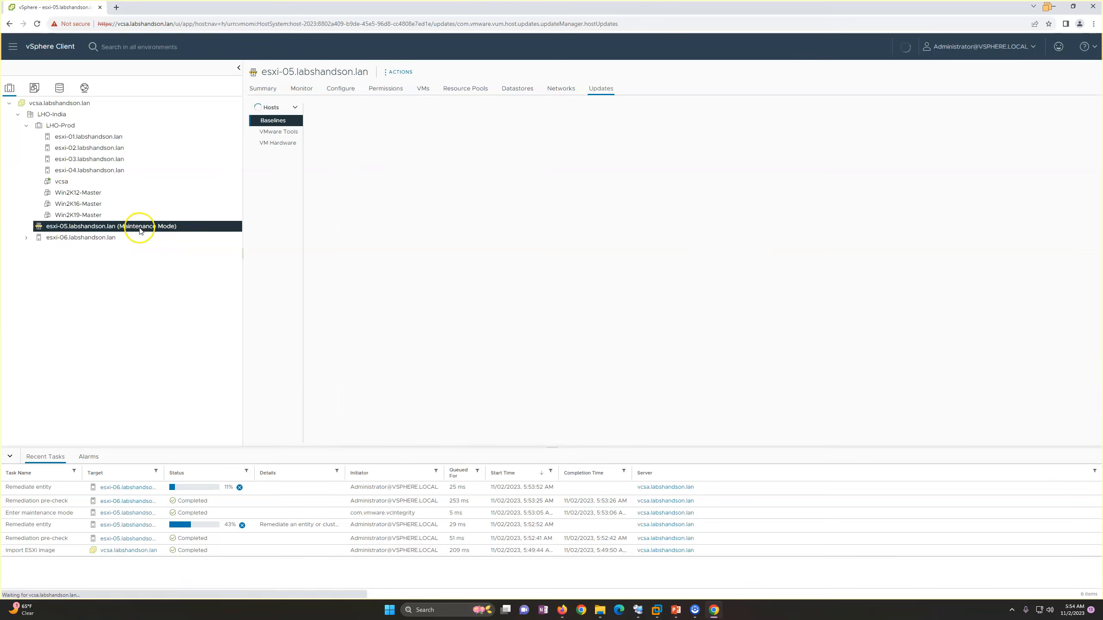
left_click(124, 241)
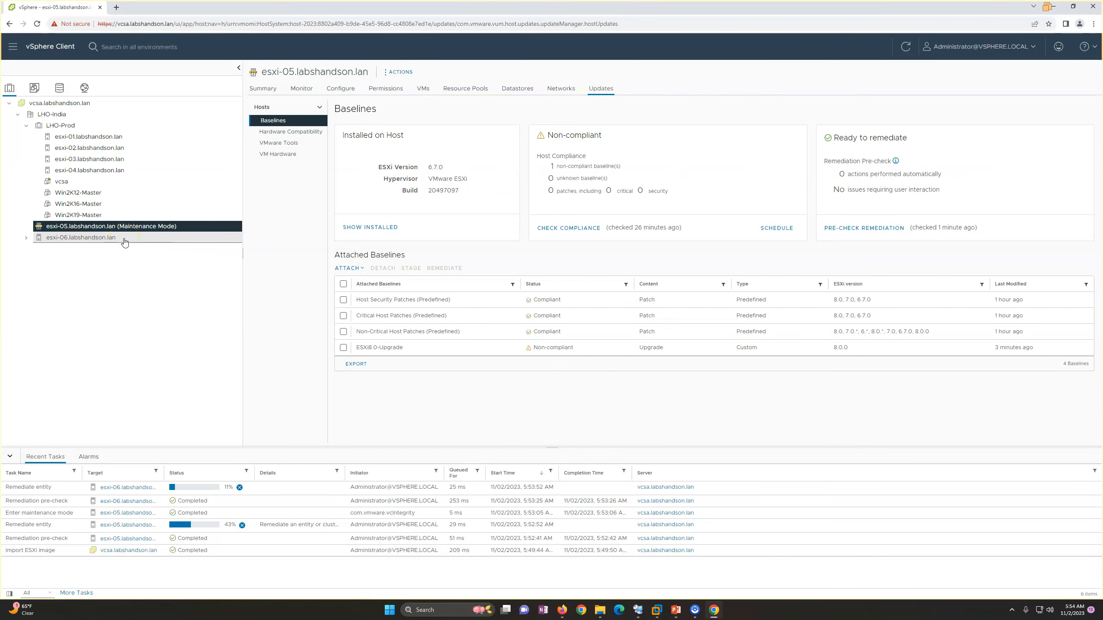
left_click(124, 240)
left_click(142, 230)
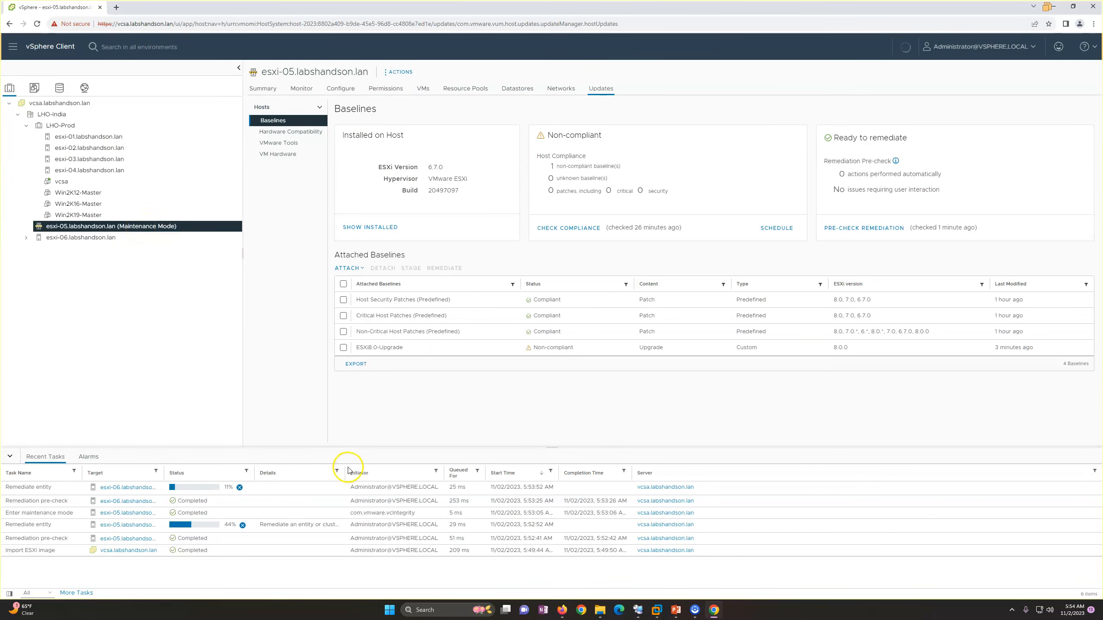
left_click_drag(344, 470, 370, 470)
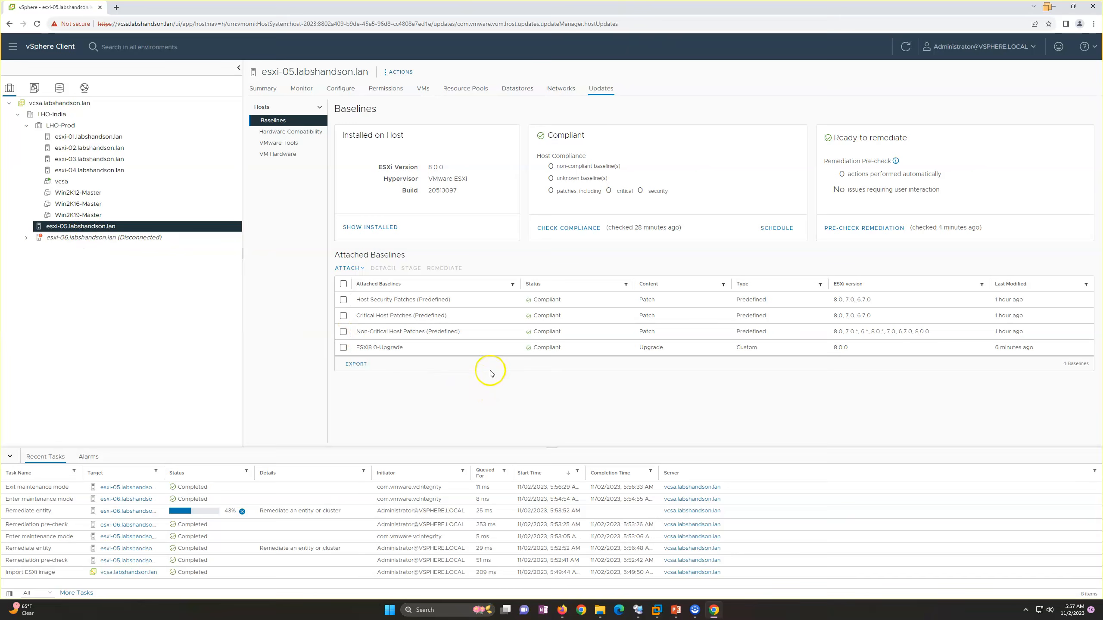
Check the hypervisor version in the host summary of esxi-05.labshandson.lan.
left_click(262, 89)
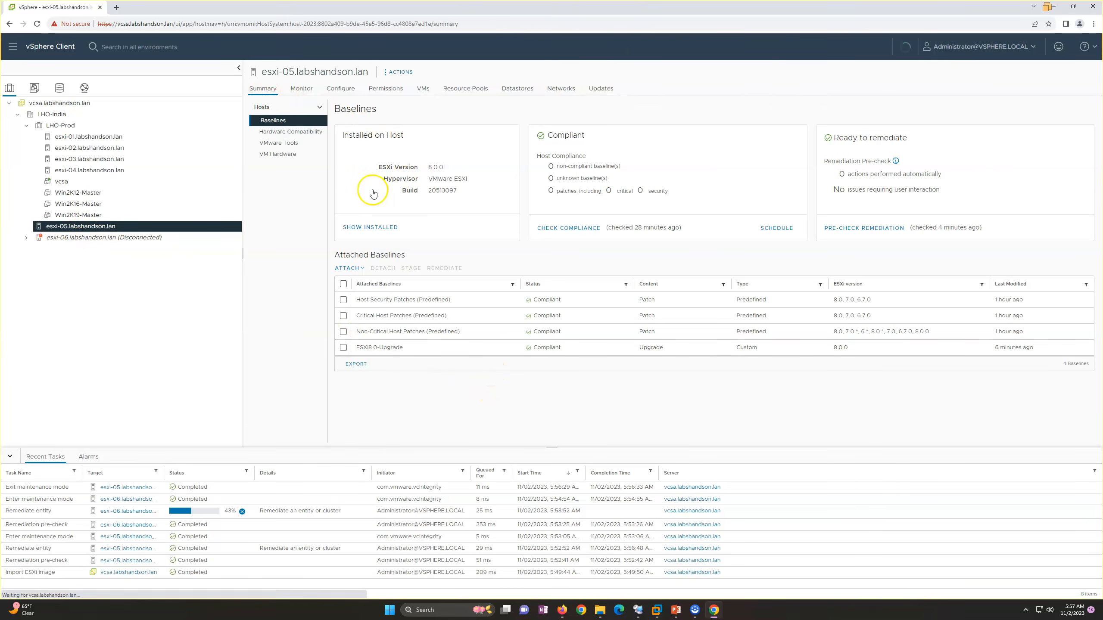
left_click_drag(392, 142, 464, 144)
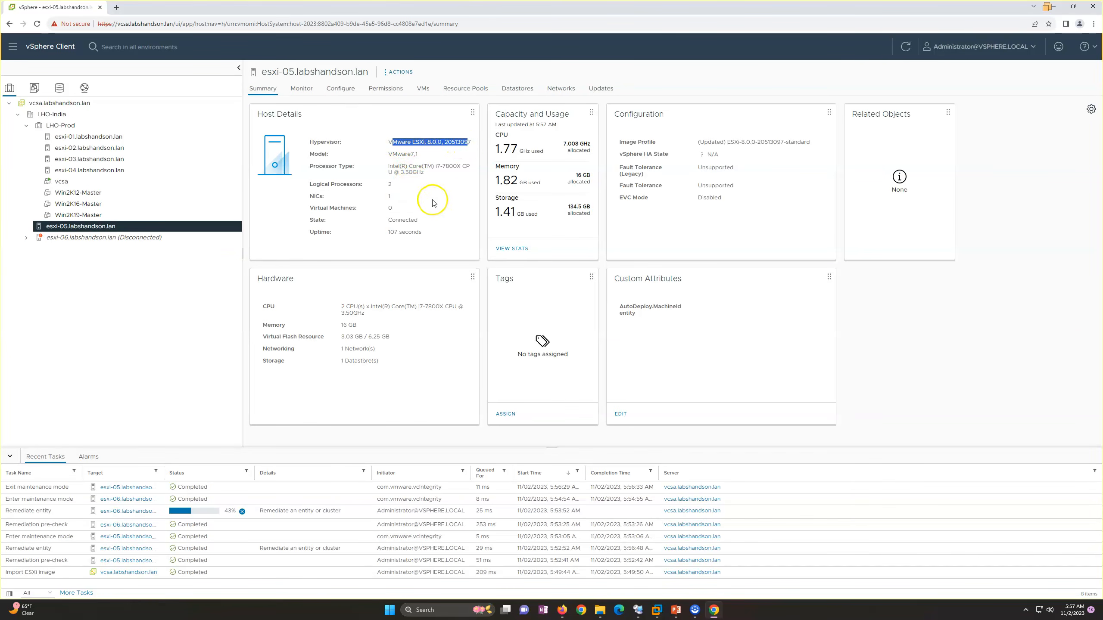
Run a compliance check on esxi-05.labshandson.lan, inspect its attached baselines, and leave them all unselected.
left_click(608, 89)
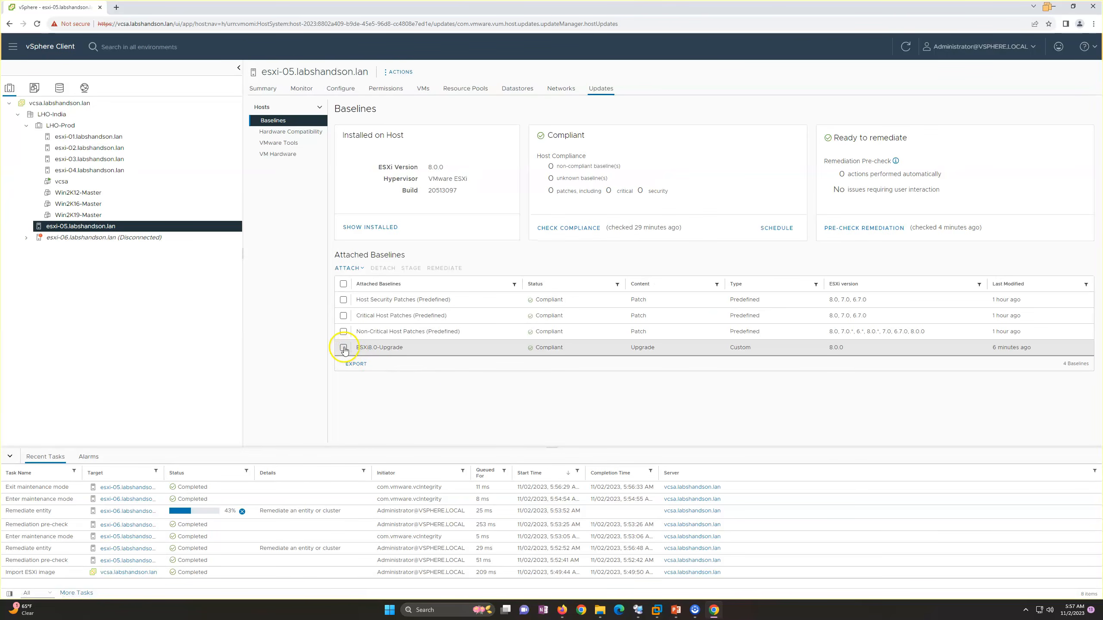
left_click(343, 283)
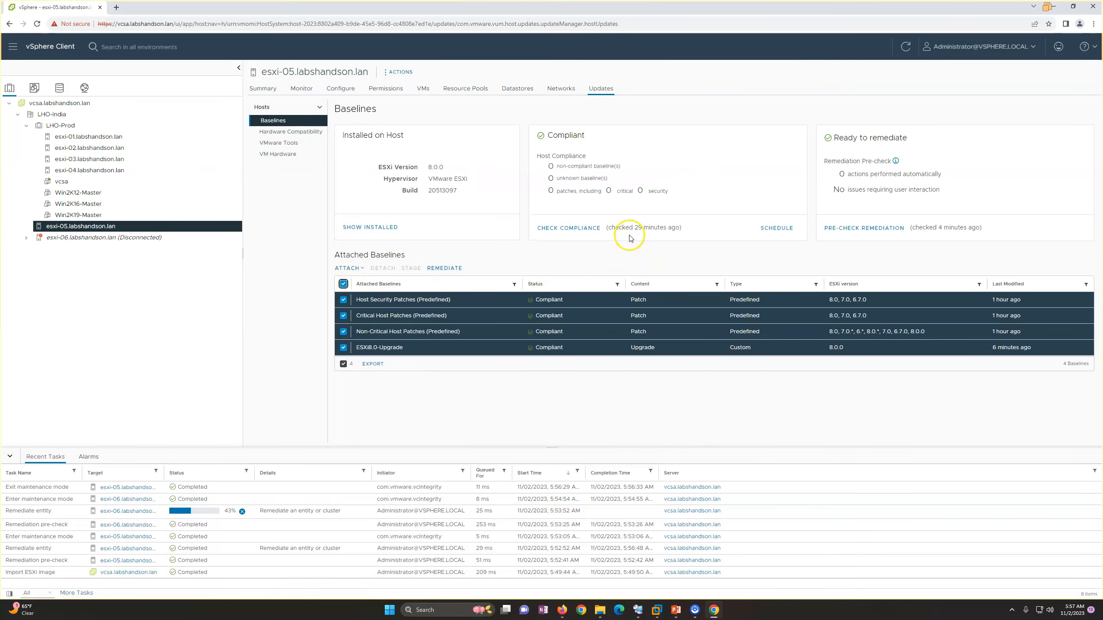
left_click(573, 229)
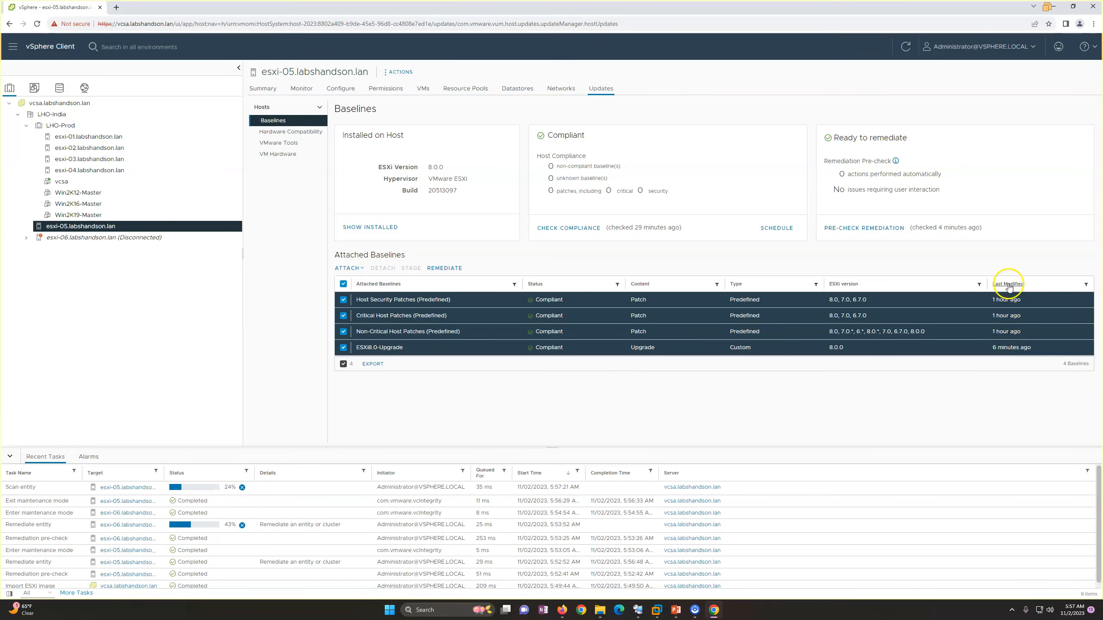
left_click_drag(991, 350, 1032, 351)
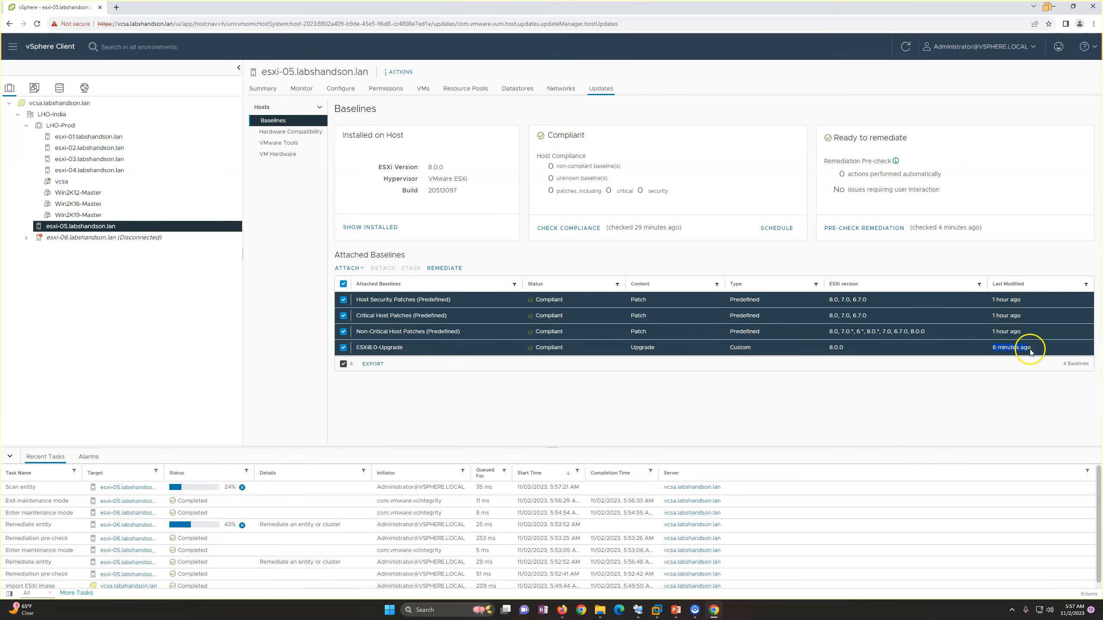
left_click(1026, 398)
left_click(343, 283)
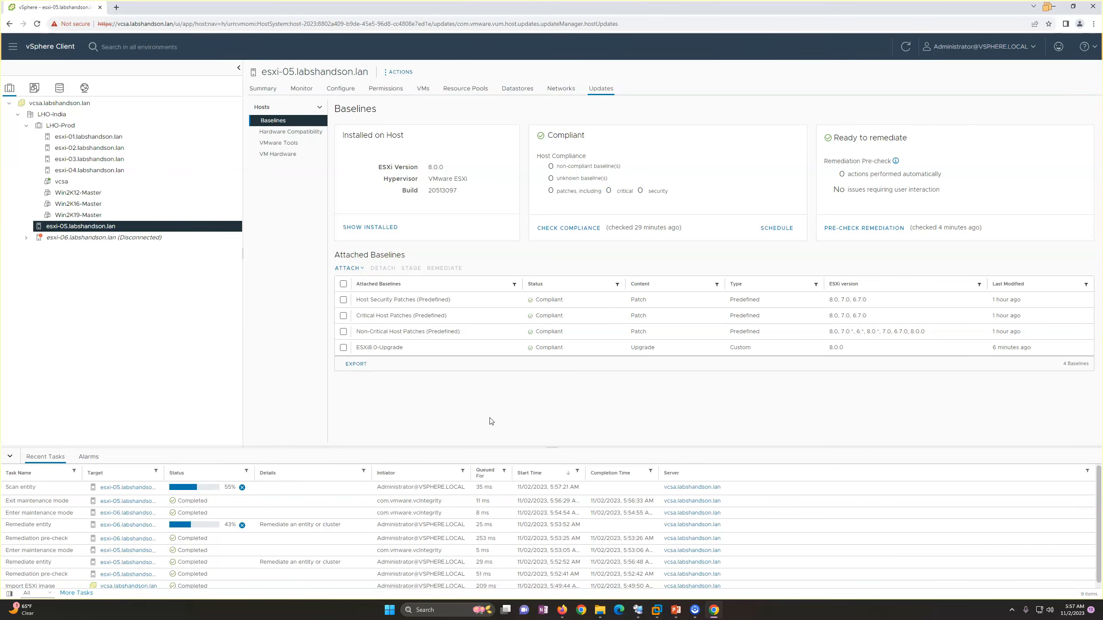
left_click(343, 348)
left_click(344, 347)
Check the update status of esxi-06 and esxi-05, view the ESXi-05 console in VMware Workstation, and return to the vSphere Client.
left_click(143, 241)
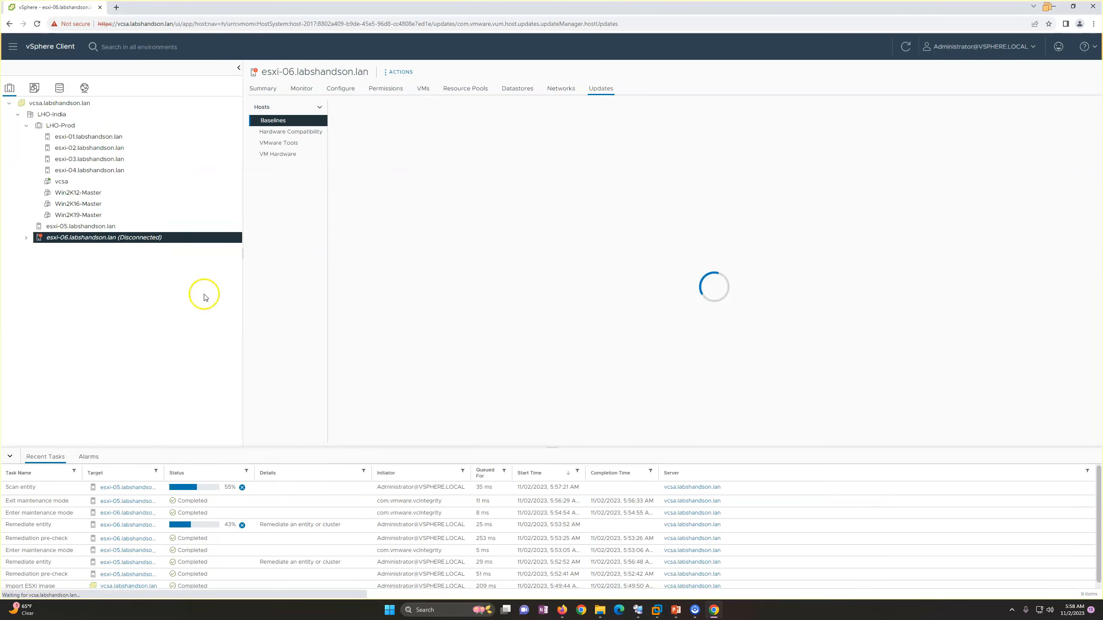
left_click(103, 228)
left_click(657, 610)
left_click(929, 551)
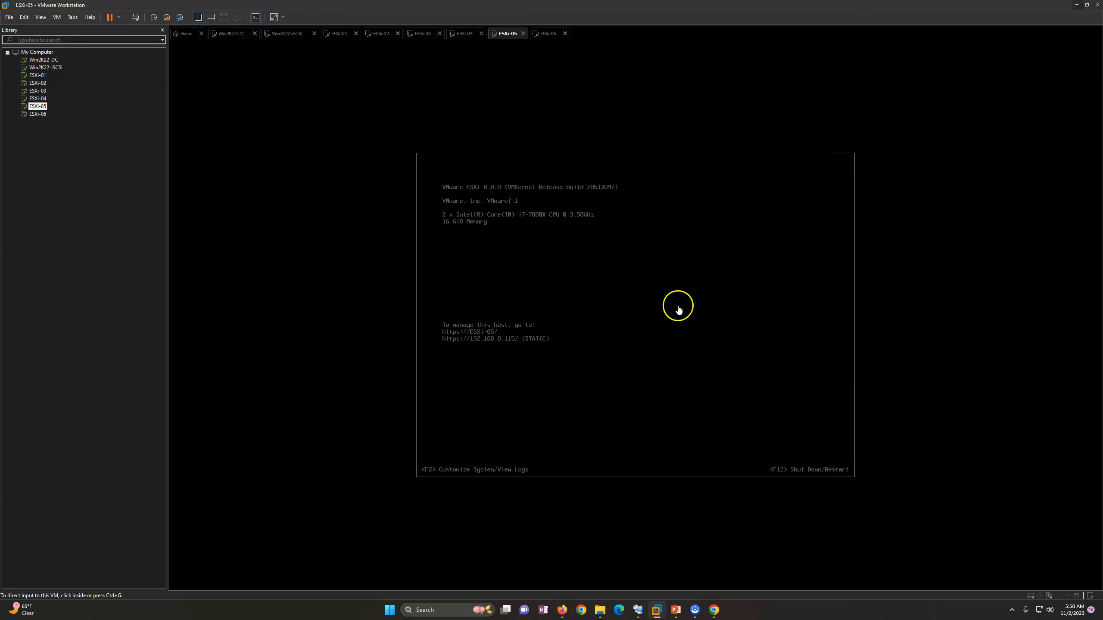
left_click(1075, 7)
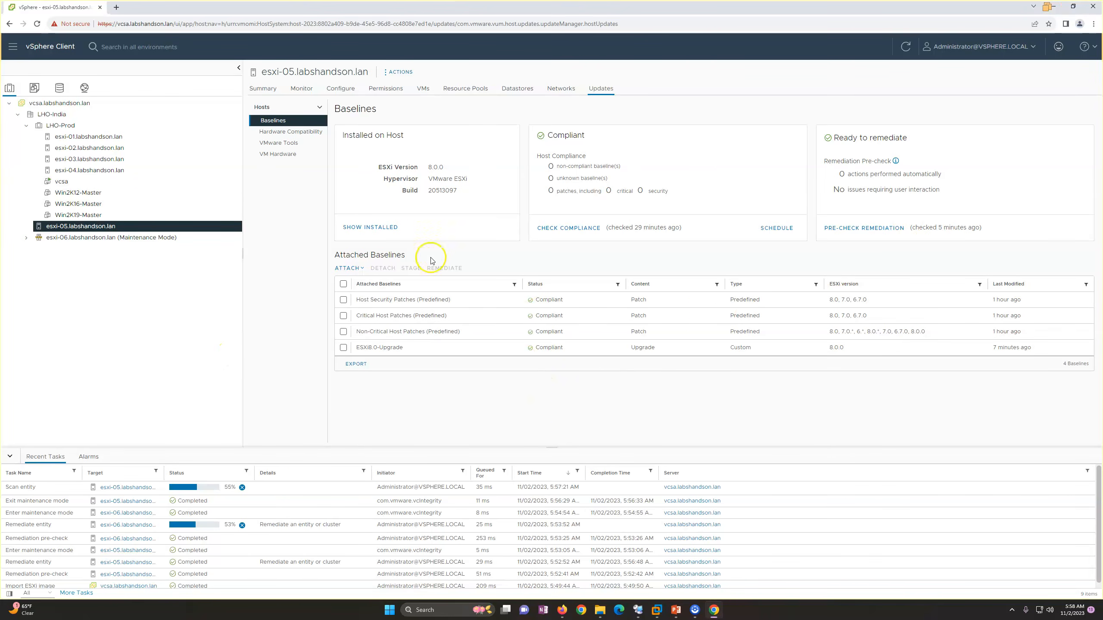
Check the esxi-06 baselines and its console in VMware Workstation, and return to the vSphere Client to view the host summary.
left_click(139, 240)
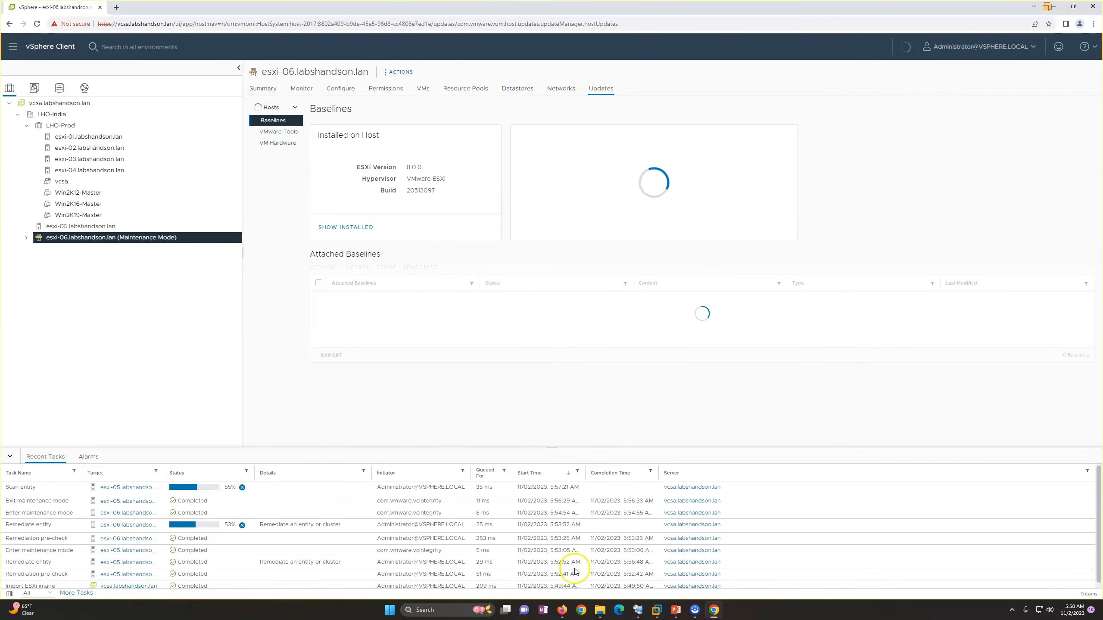
left_click(659, 613)
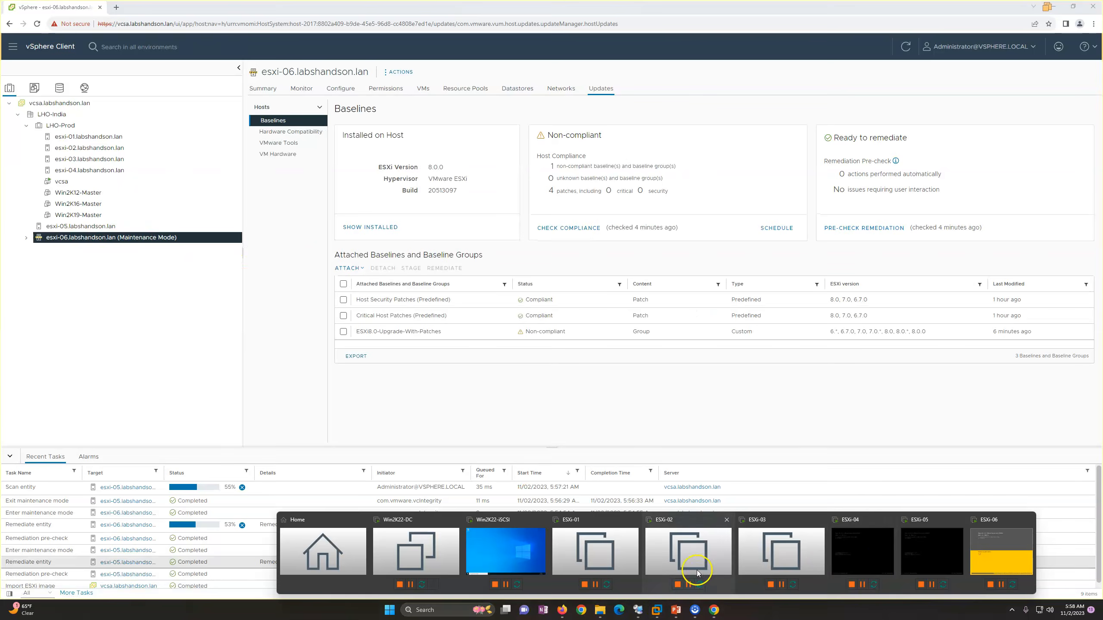
left_click(1009, 553)
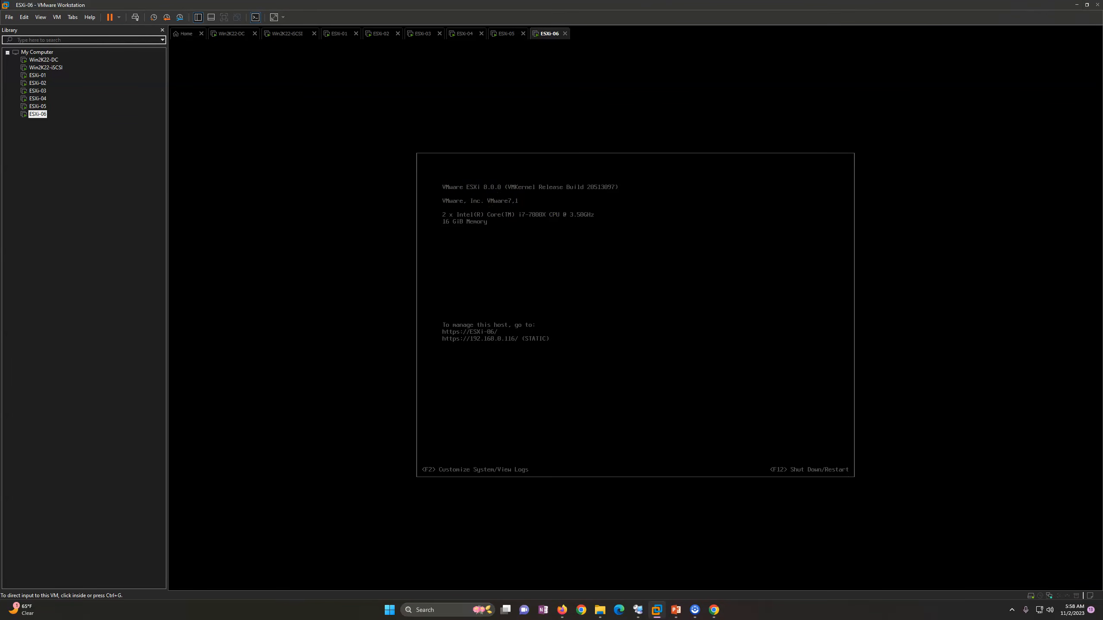
left_click(1077, 7)
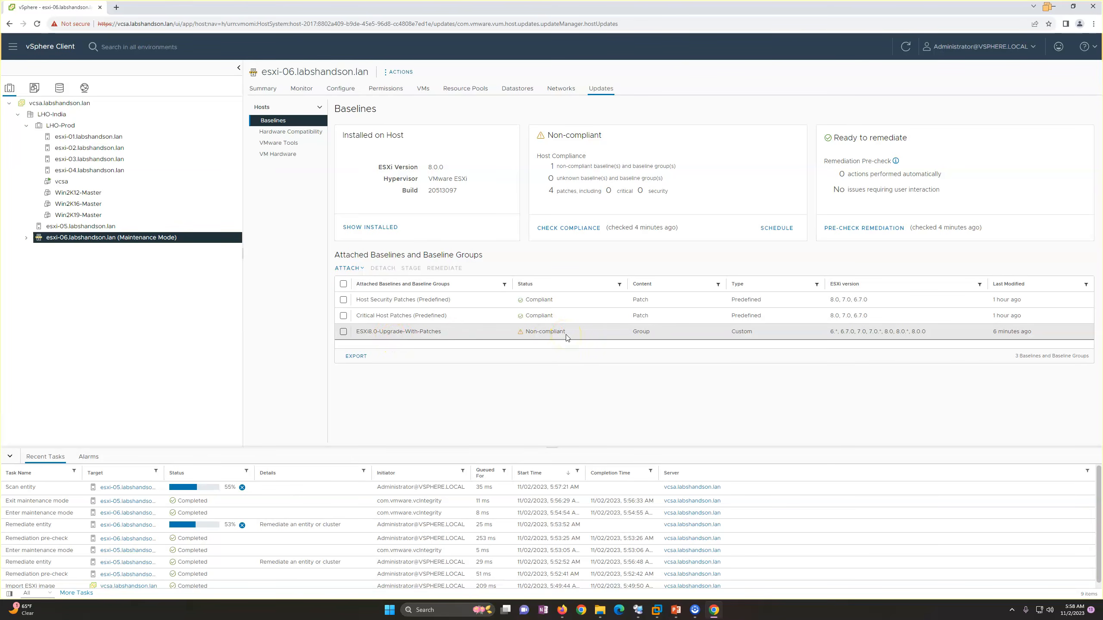
left_click(263, 89)
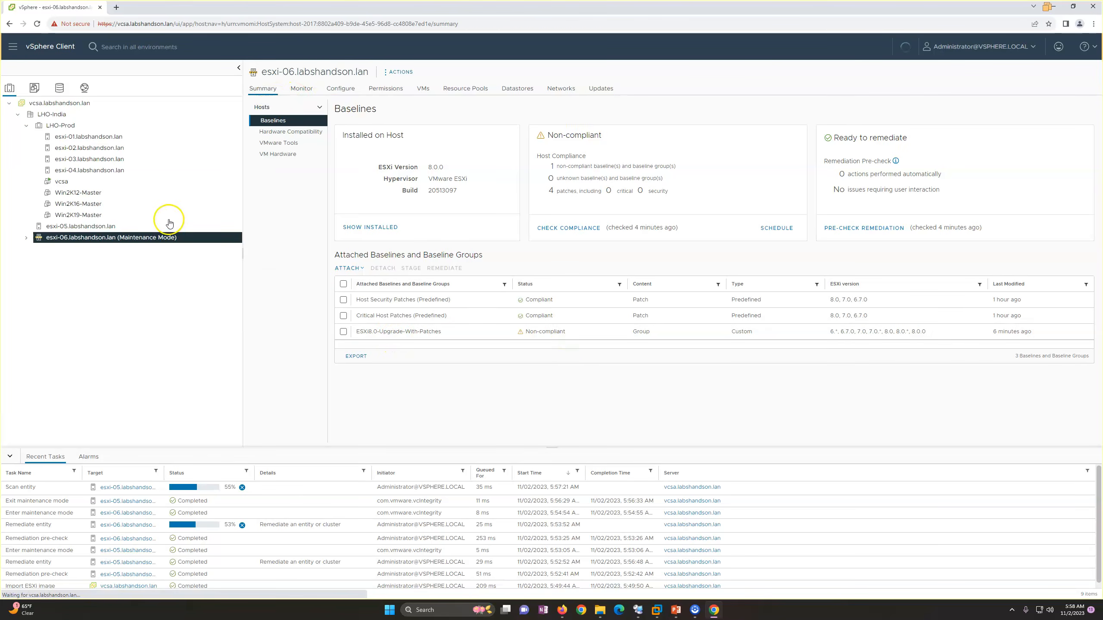
Select the Host Security, Critical Host and Non-Critical Host Patches baselines on esxi-05.labshandson.lan and open their remediation.
left_click(115, 227)
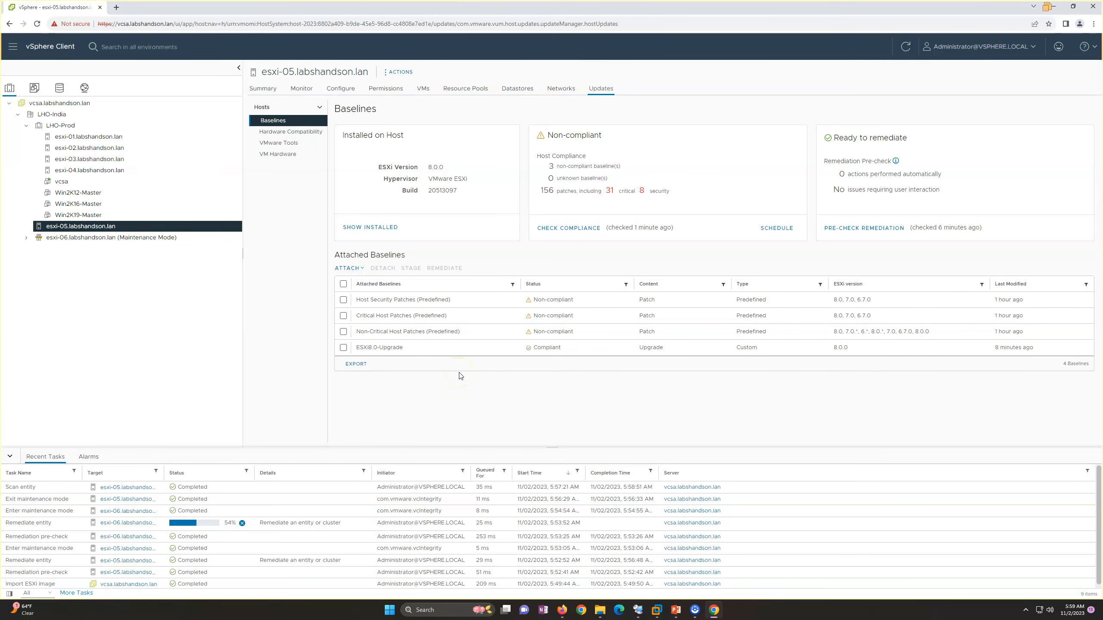
left_click(343, 300)
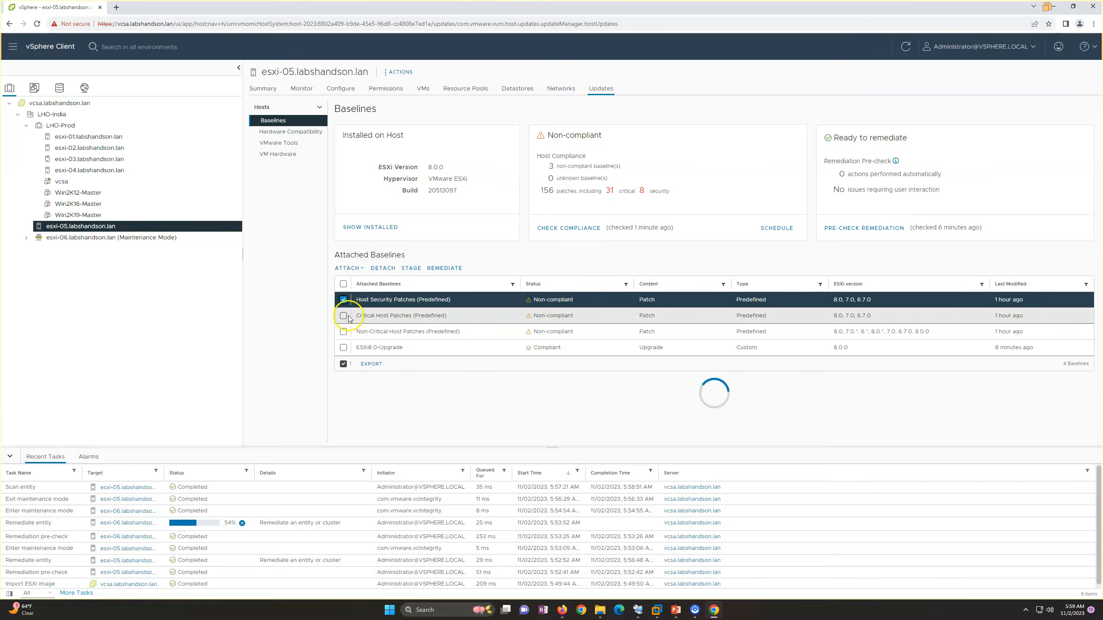
left_click(343, 315)
left_click(343, 332)
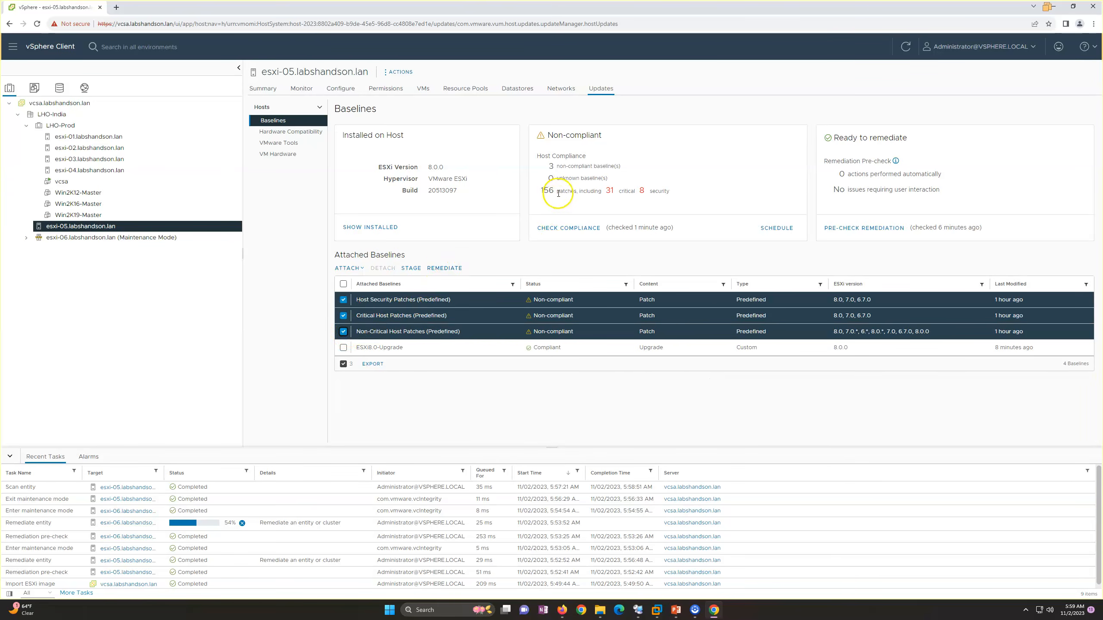
left_click_drag(525, 191, 684, 192)
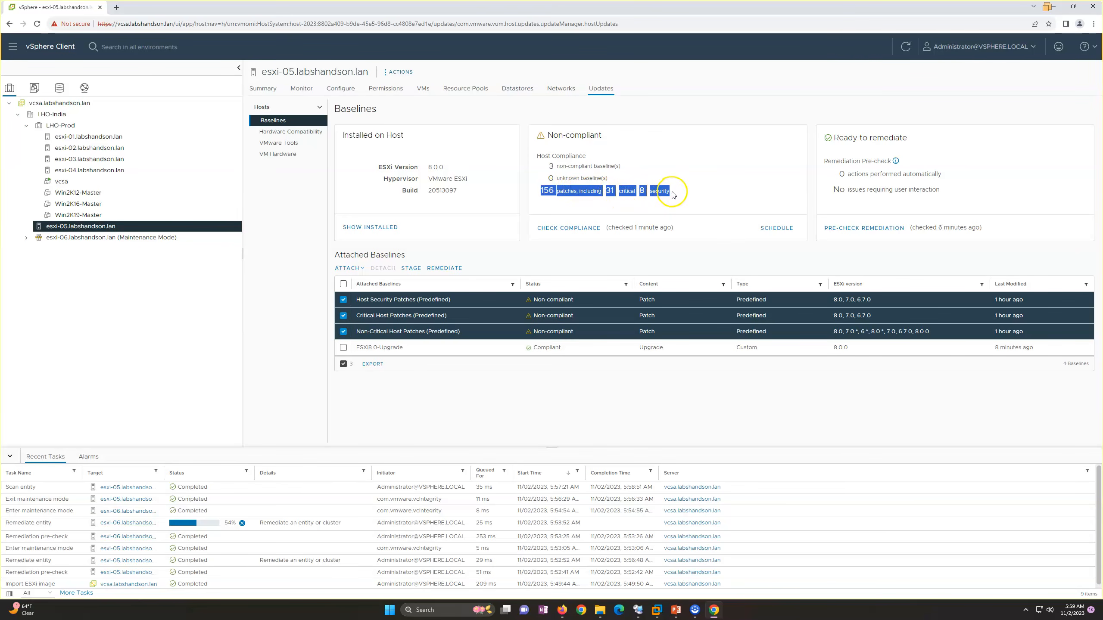
left_click(460, 269)
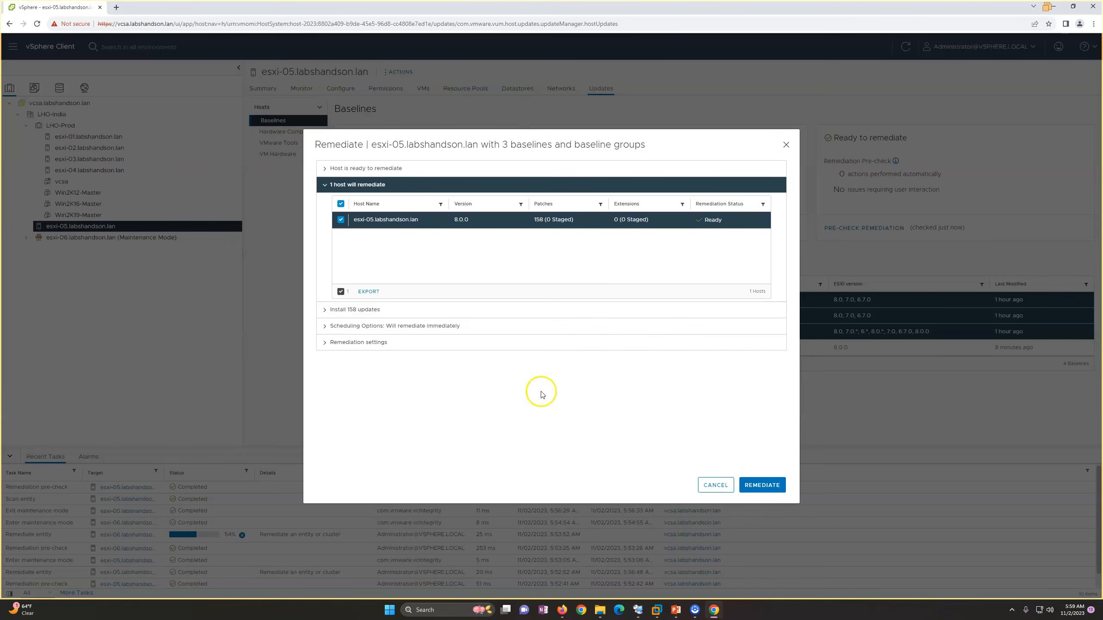
Review the updates to install on esxi-05.labshandson.lan, start the immediate remediation, and leave all attached baselines unselected.
left_click(352, 311)
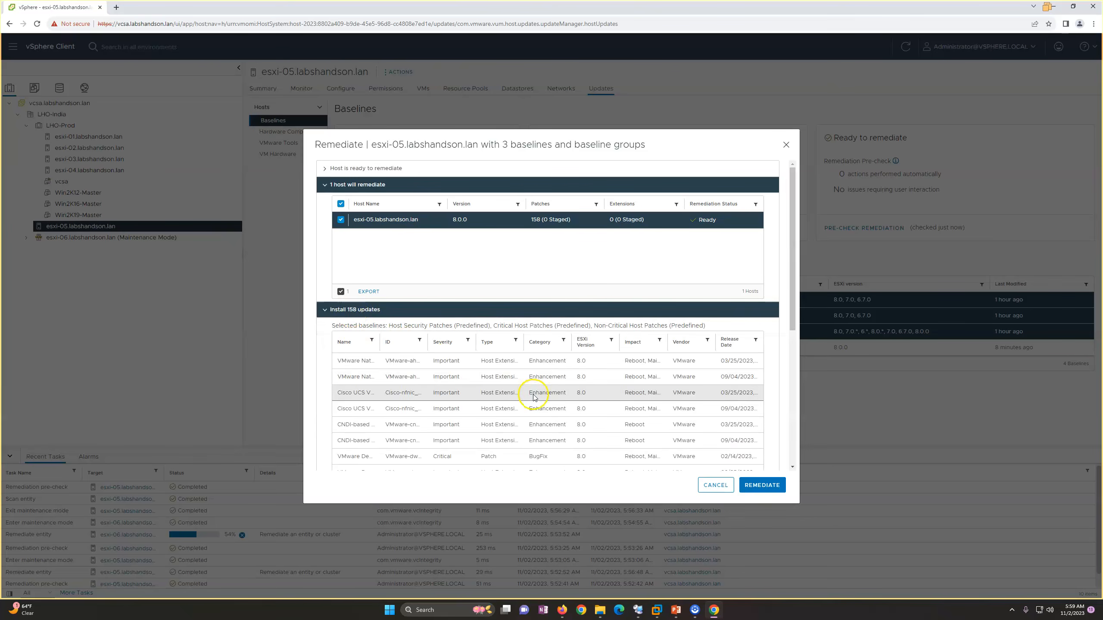
scroll(534, 395, "down", 5)
scroll(534, 396, "down", 2)
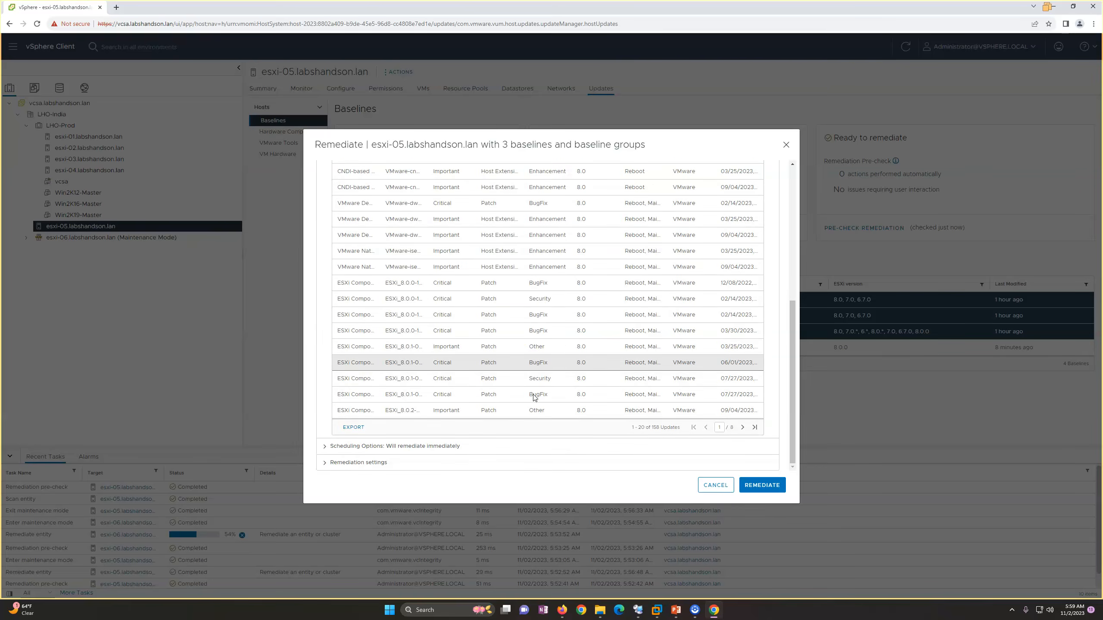
scroll(534, 396, "up", 7)
left_click(370, 311)
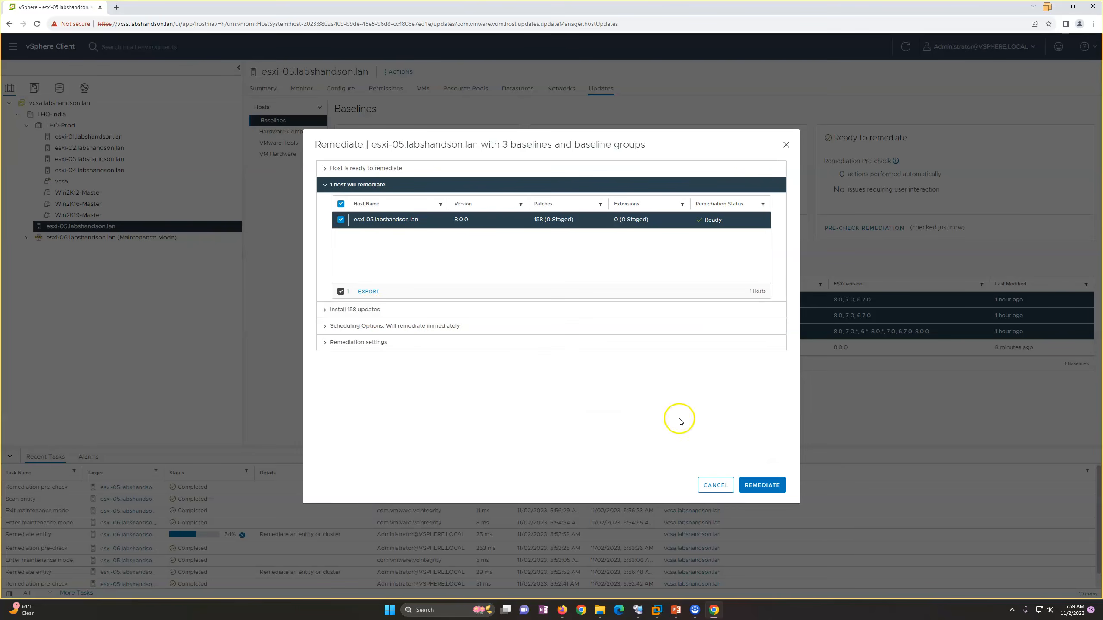
left_click(766, 485)
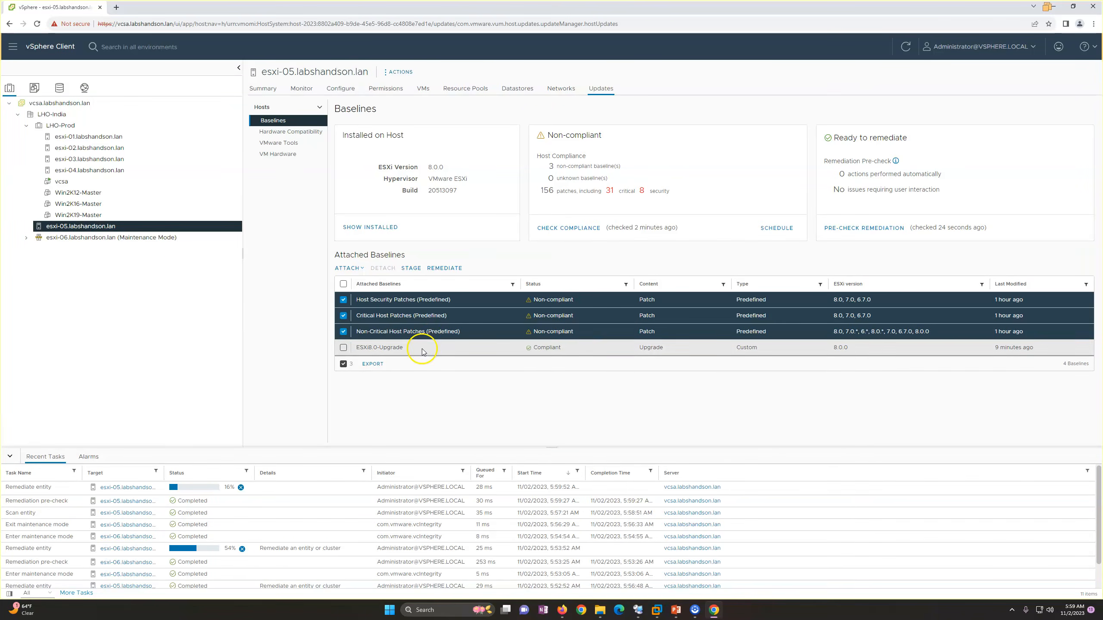
left_click(343, 284)
left_click(343, 285)
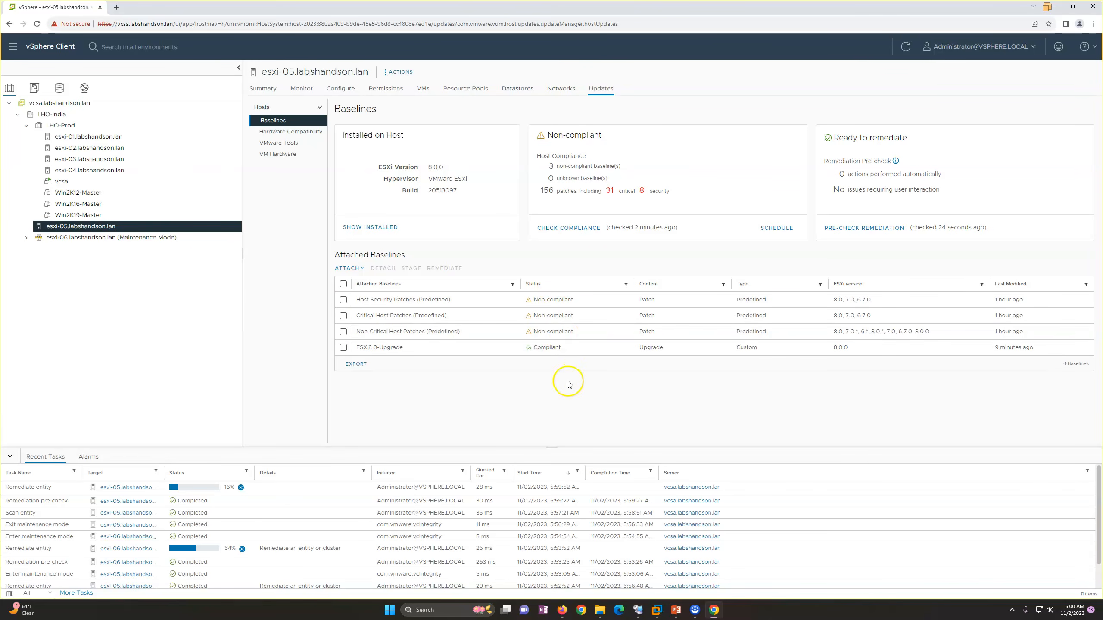
Check the baselines of esxi-06 and esxi-05, and widen the Target column of the recent tasks.
left_click(152, 241)
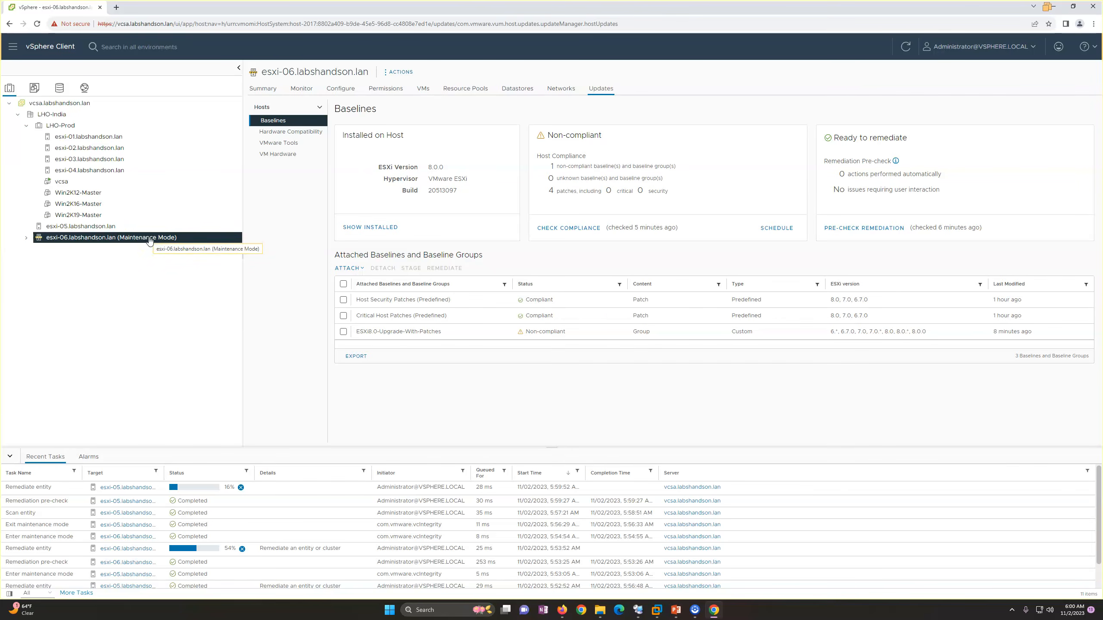
left_click(118, 230)
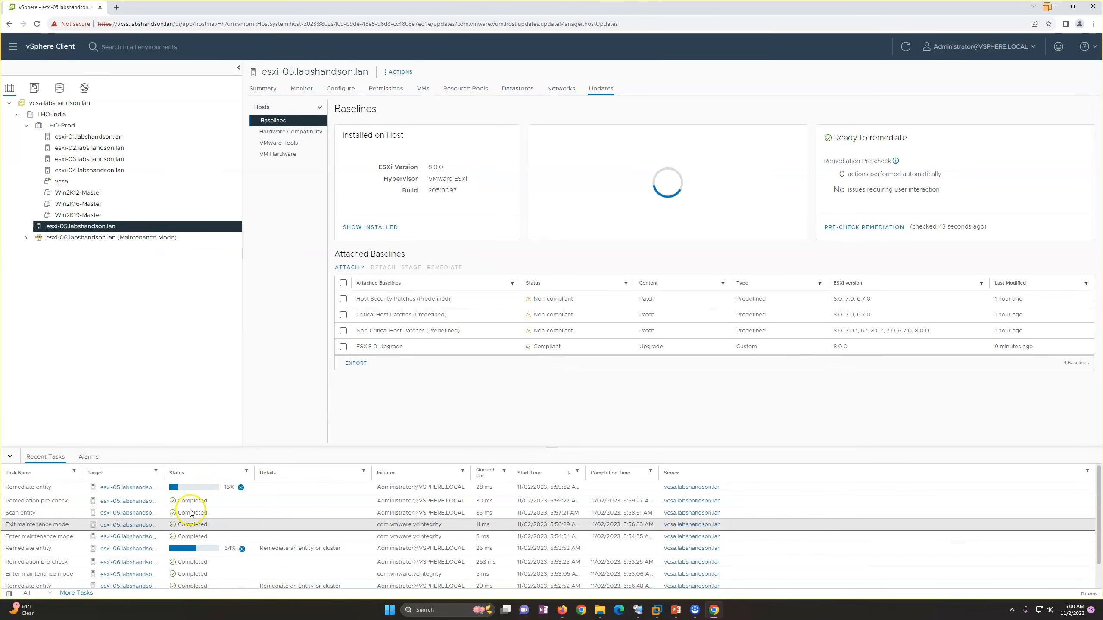
left_click_drag(187, 473, 209, 473)
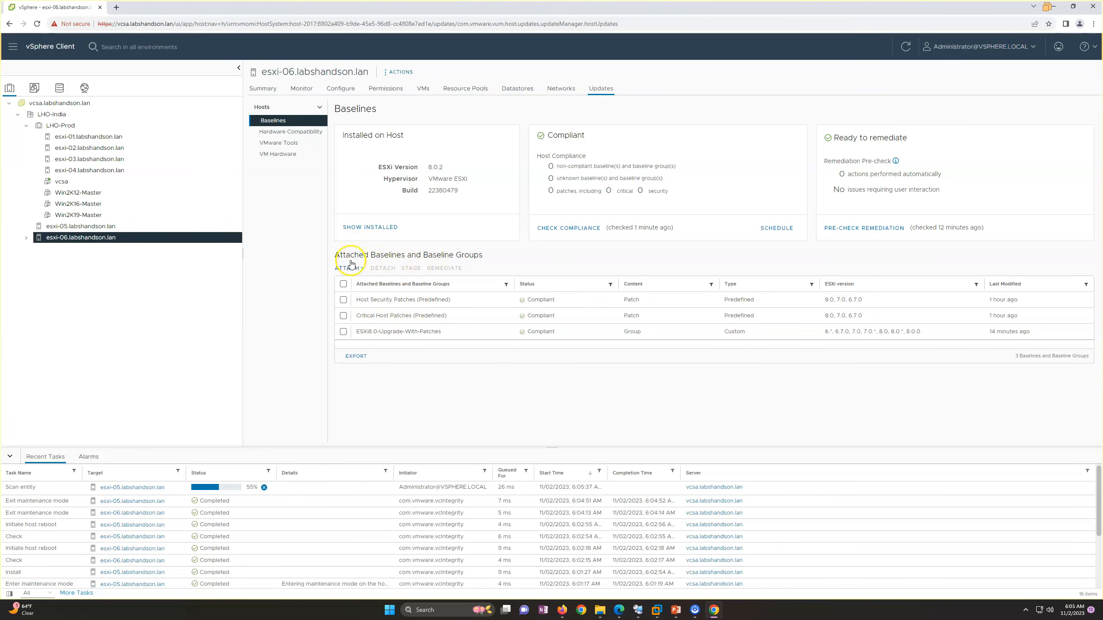
Inspect the ESXi8.0-Upgrade-With-Patches group and both predefined patch baselines attached to esxi-06, leaving them all unselected.
left_click(343, 332)
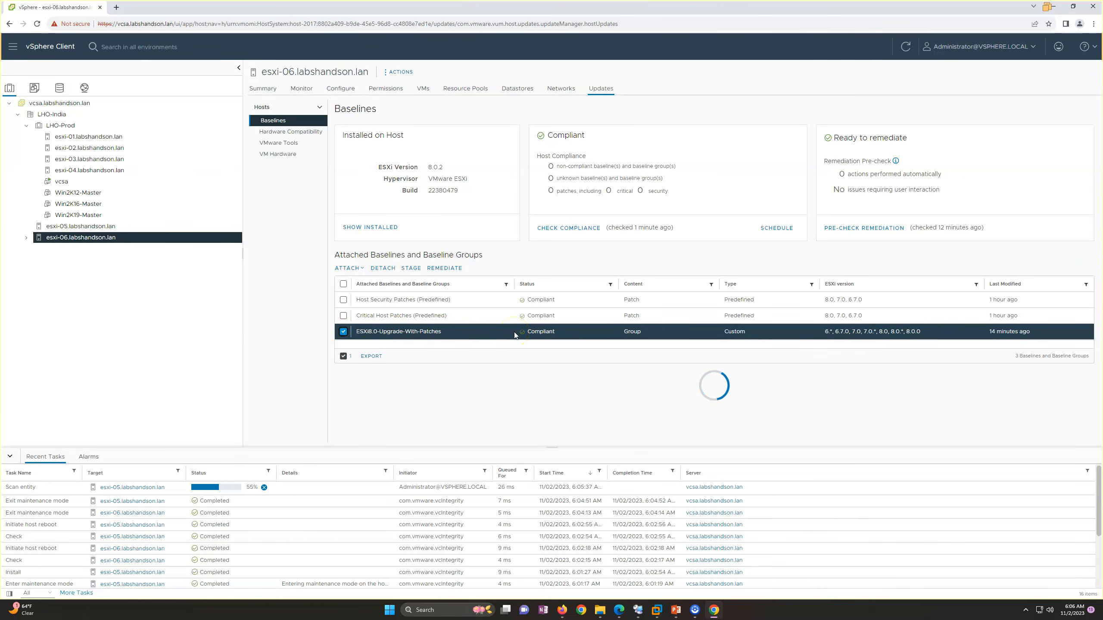
left_click(343, 331)
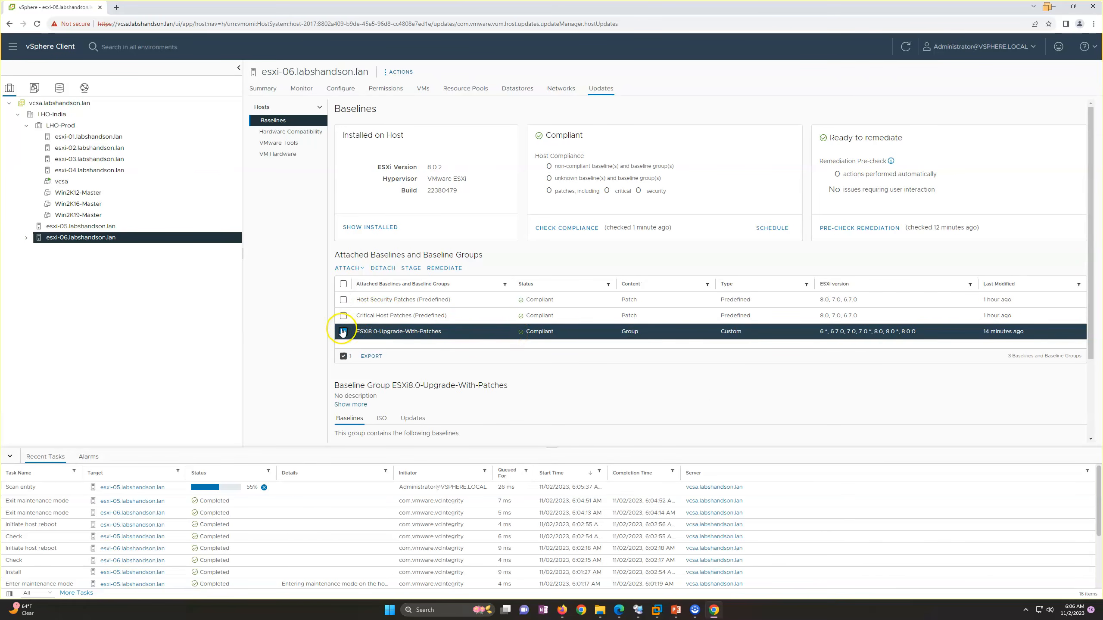
left_click(343, 316)
left_click(343, 301)
left_click(343, 316)
left_click(343, 301)
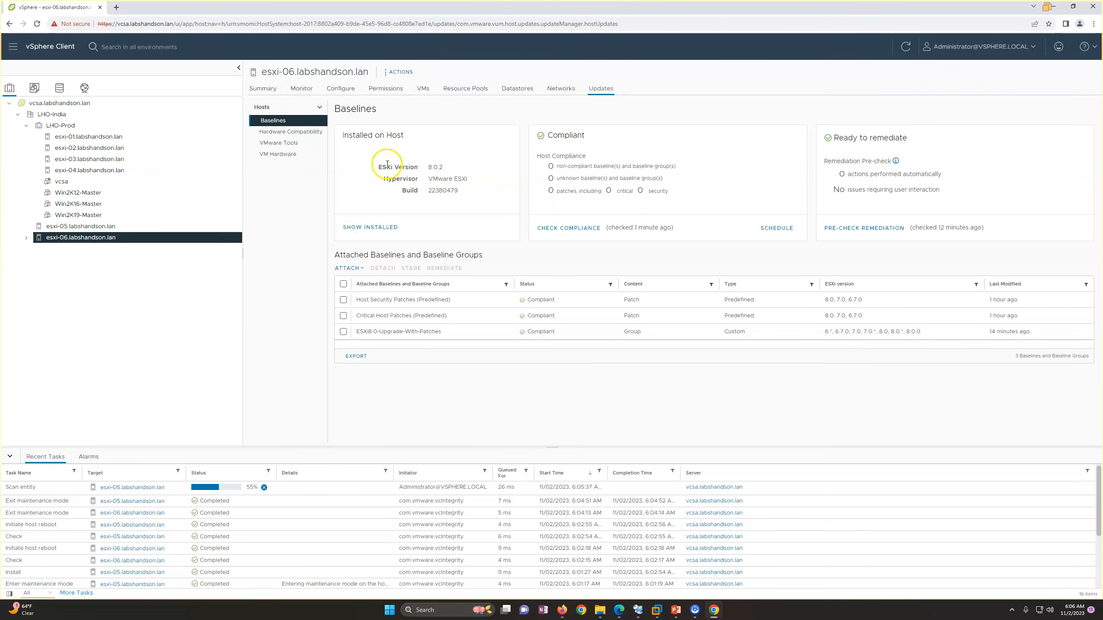
Check the installed ESXi version on esxi-06.labshandson.lan and on esxi-05.labshandson.lan.
left_click_drag(372, 168, 449, 169)
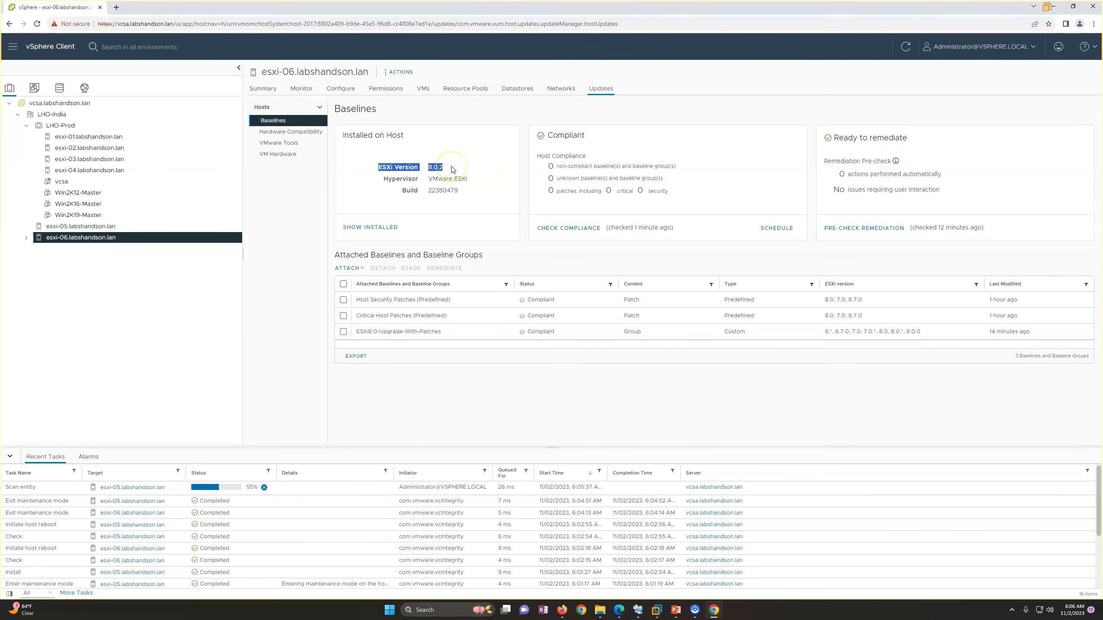
left_click(123, 228)
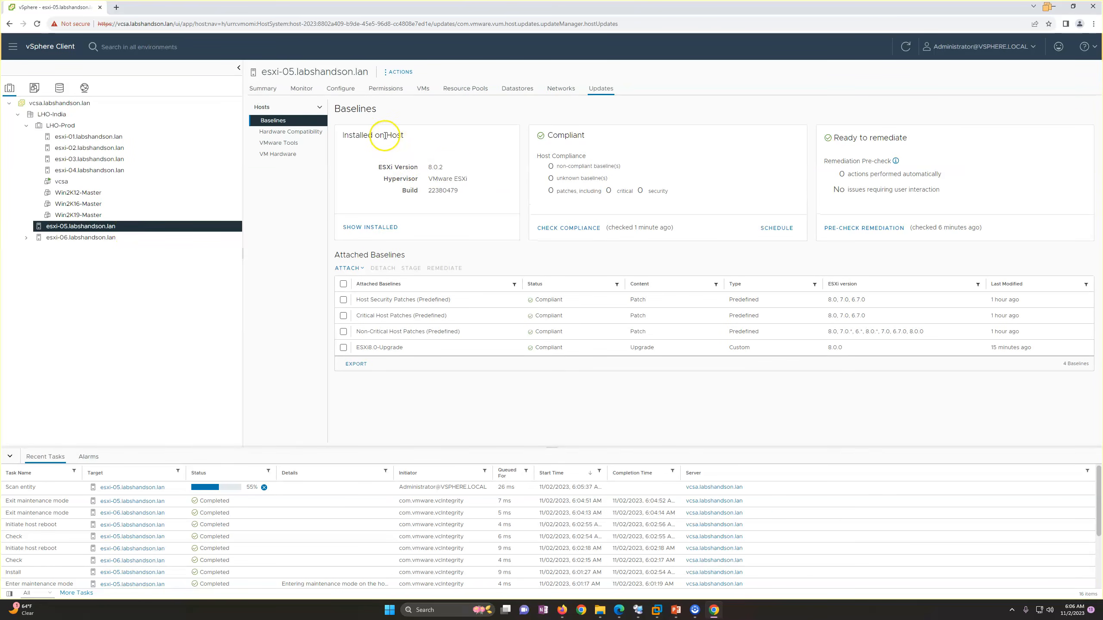
left_click_drag(376, 173, 458, 170)
left_click(425, 414)
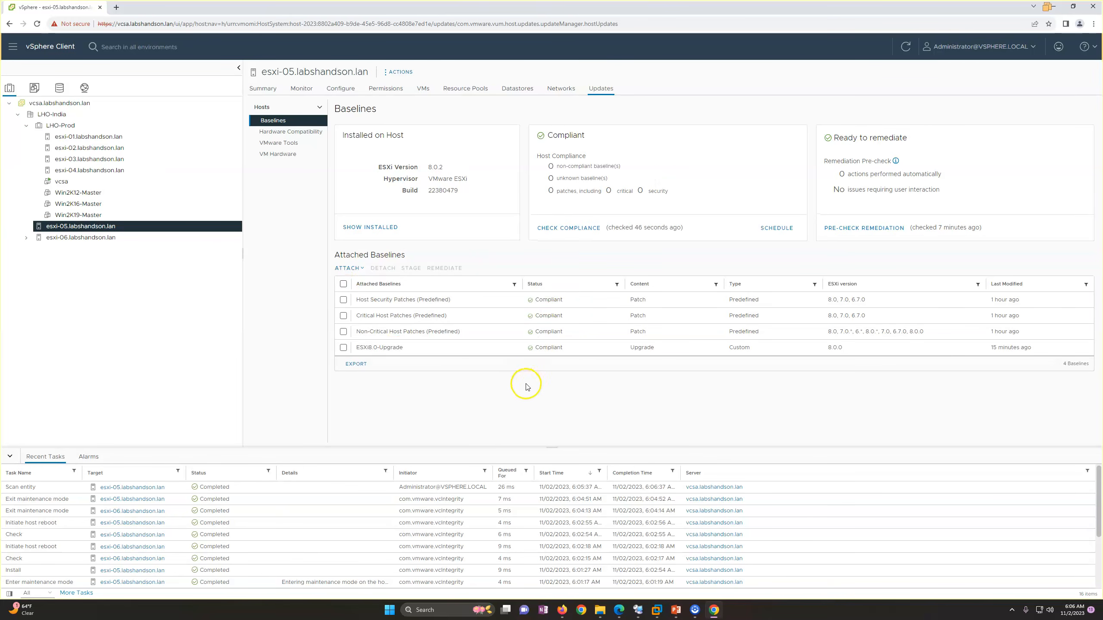
Review the updates pages of esxi-06 and esxi-05 once more and switch to the PowerPoint slide show.
left_click(124, 240)
left_click(130, 226)
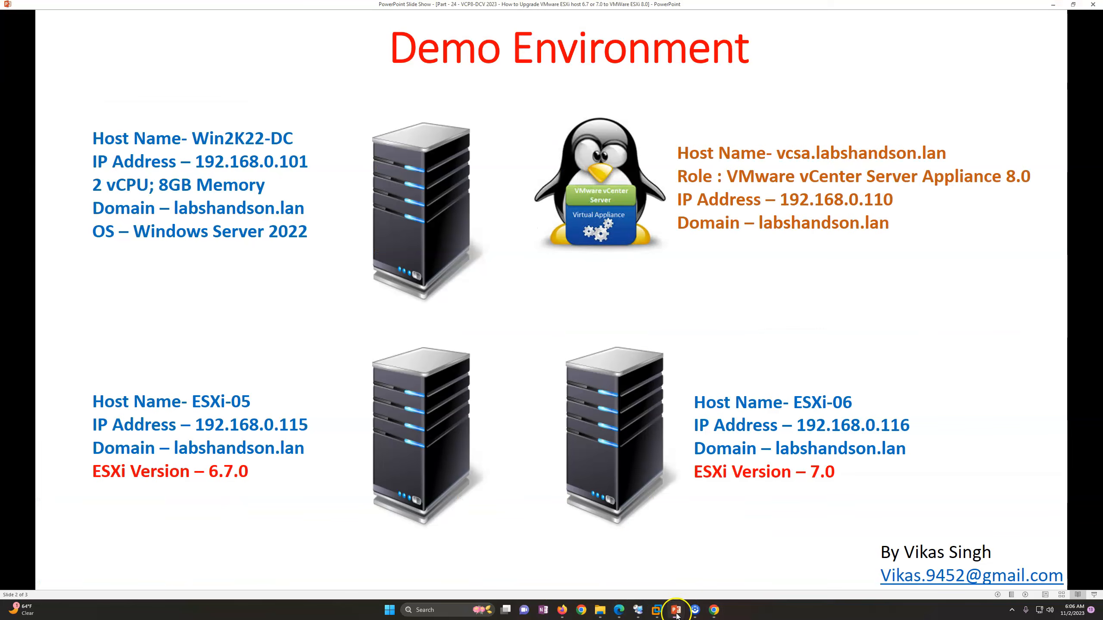
left_click(676, 610)
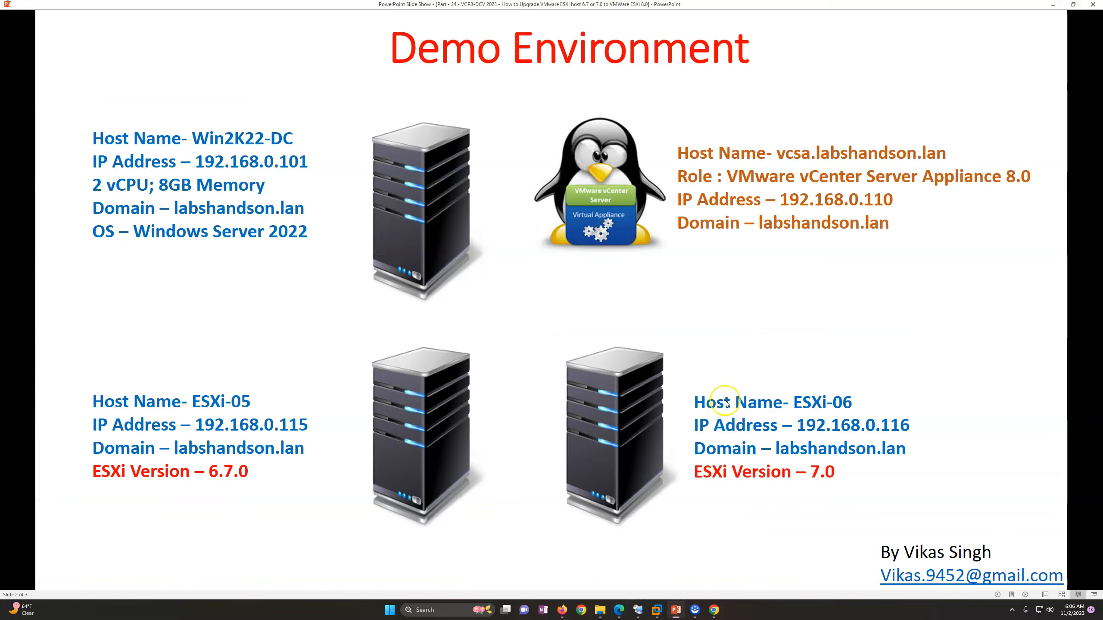